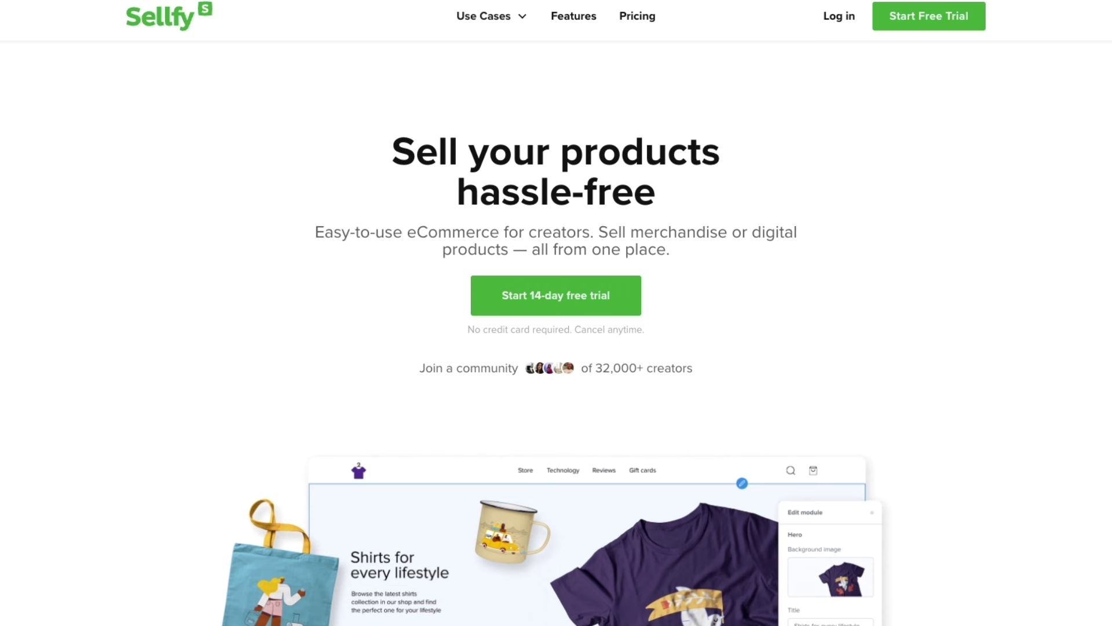
Begin the 14-day free trial and replace the suggested store name with your own store name
{"action": "mouse_move", "coordinate": [492, 25]}
{"action": "scroll", "coordinate": [27, 330], "scroll_direction": "down", "scroll_amount": 5}
{"action": "scroll", "coordinate": [29, 457], "scroll_direction": "down", "scroll_amount": 9}
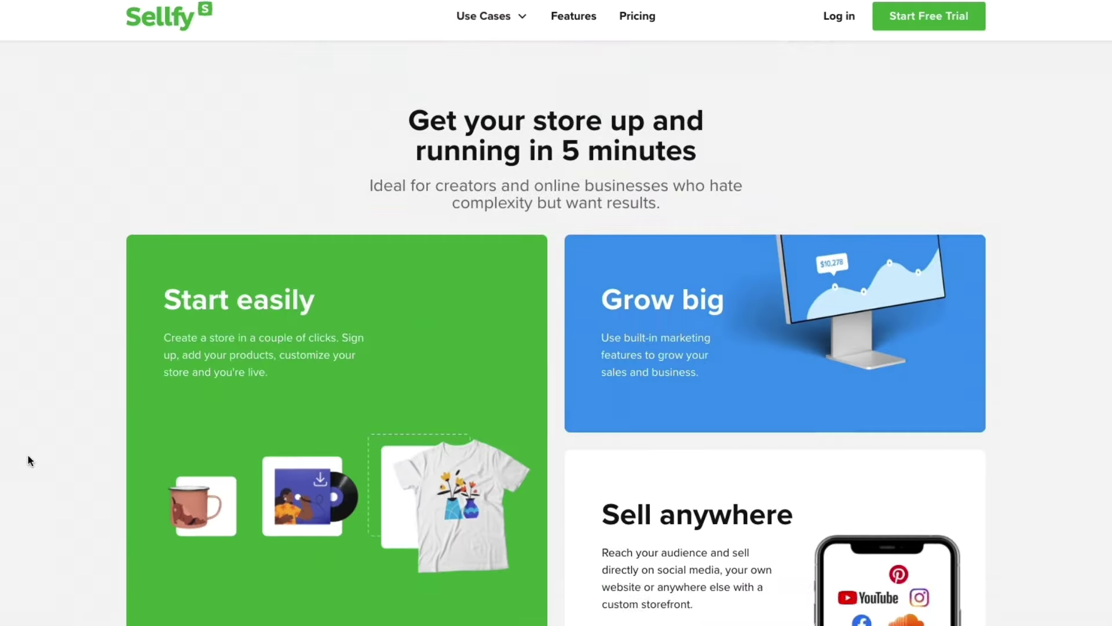
{"action": "scroll", "coordinate": [99, 480], "scroll_direction": "up", "scroll_amount": 8}
{"action": "scroll", "coordinate": [94, 479], "scroll_direction": "down", "scroll_amount": 8}
{"action": "scroll", "coordinate": [83, 477], "scroll_direction": "up", "scroll_amount": 12}
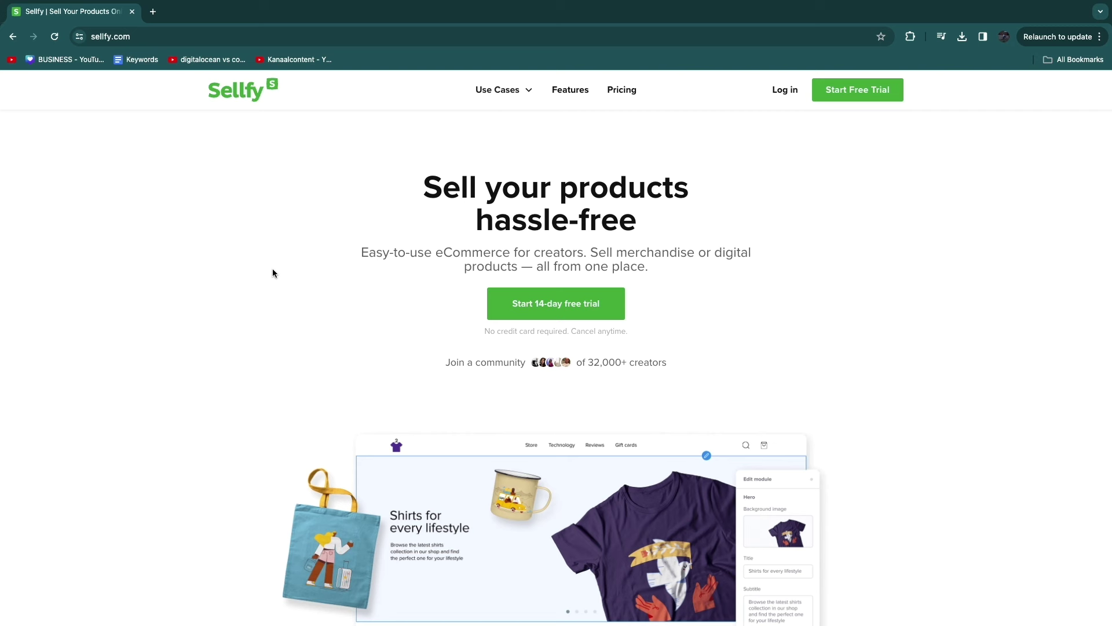
{"action": "left_click", "coordinate": [563, 312]}
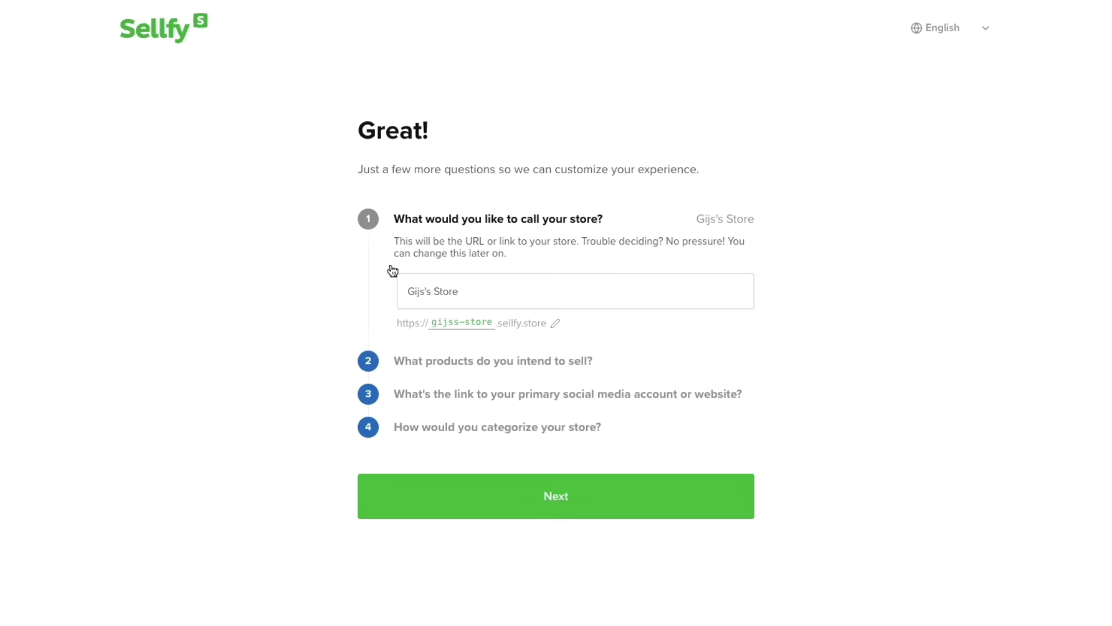
{"action": "left_click_drag", "start_coordinate": [468, 295], "coordinate": [375, 294]}
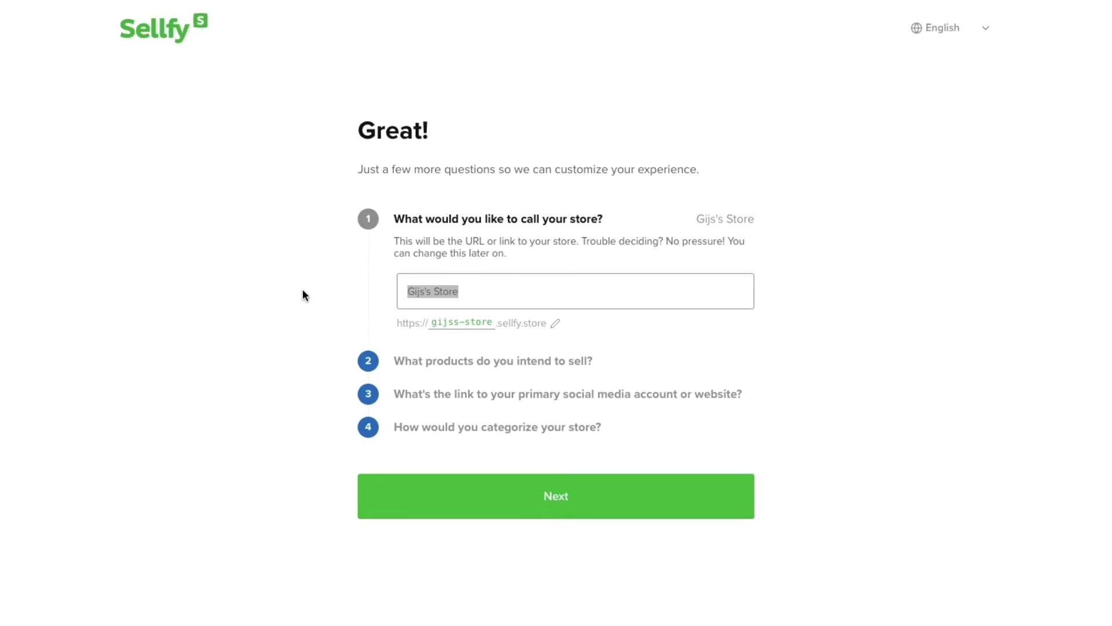
{"action": "type", "text": "Dani's"}
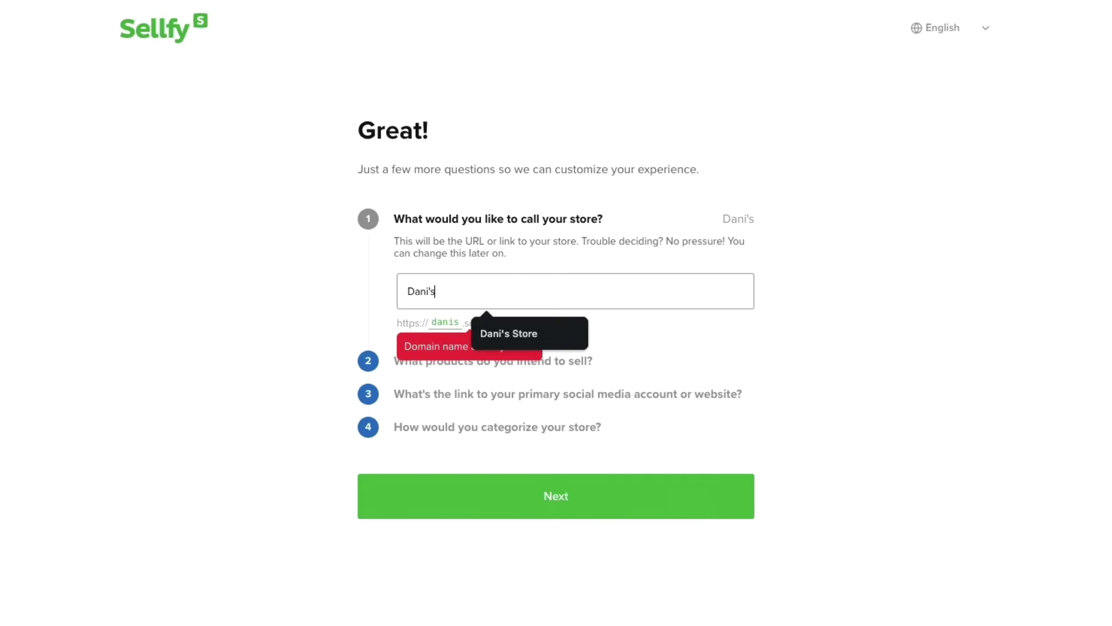
{"action": "key", "text": "BackSpace"}
{"action": "key", "text": "BackSpace"}
{"action": "type", "text": "s store"}
{"action": "key", "text": "Return"}
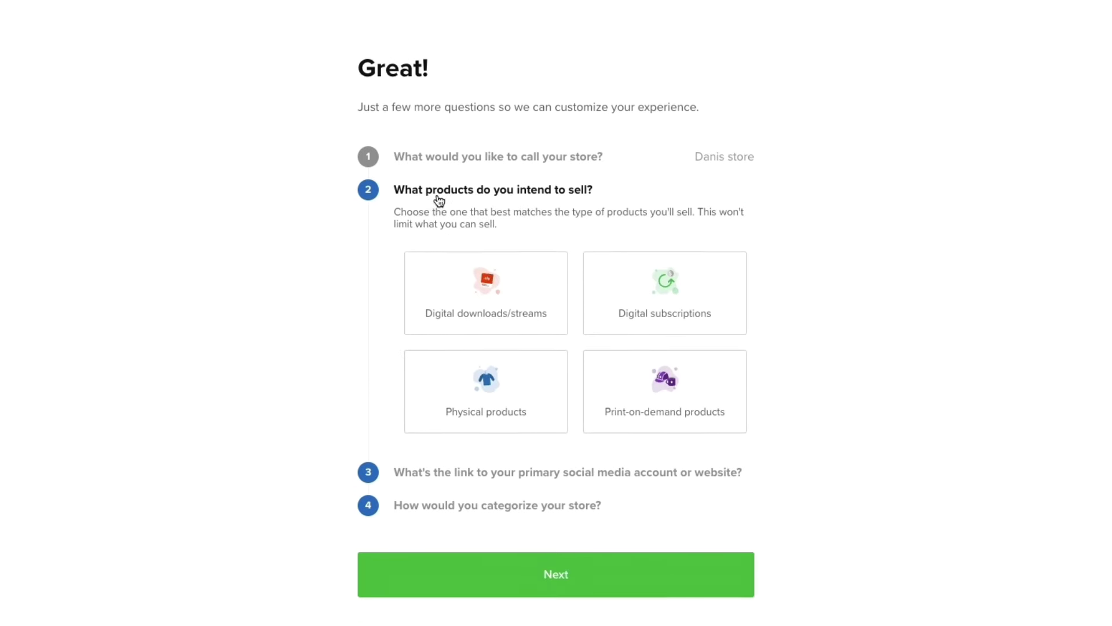
Choose Digital downloads/streams, skip the social link, pick the Finance category and create the store
{"action": "left_click_drag", "start_coordinate": [392, 179], "coordinate": [713, 191]}
{"action": "left_click", "coordinate": [255, 215]}
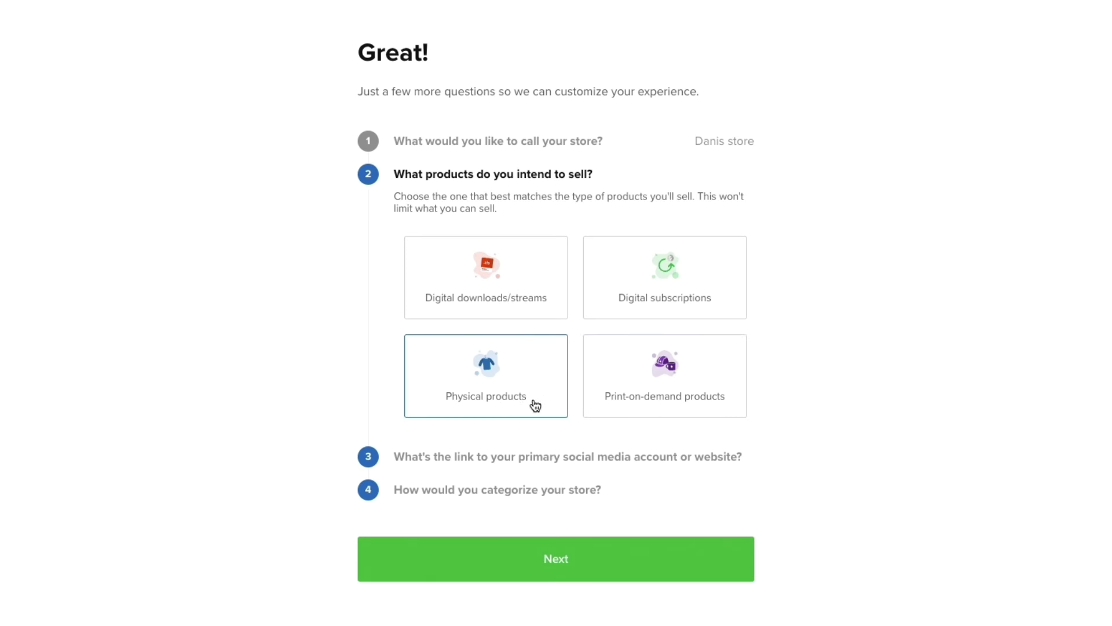
{"action": "left_click", "coordinate": [492, 312]}
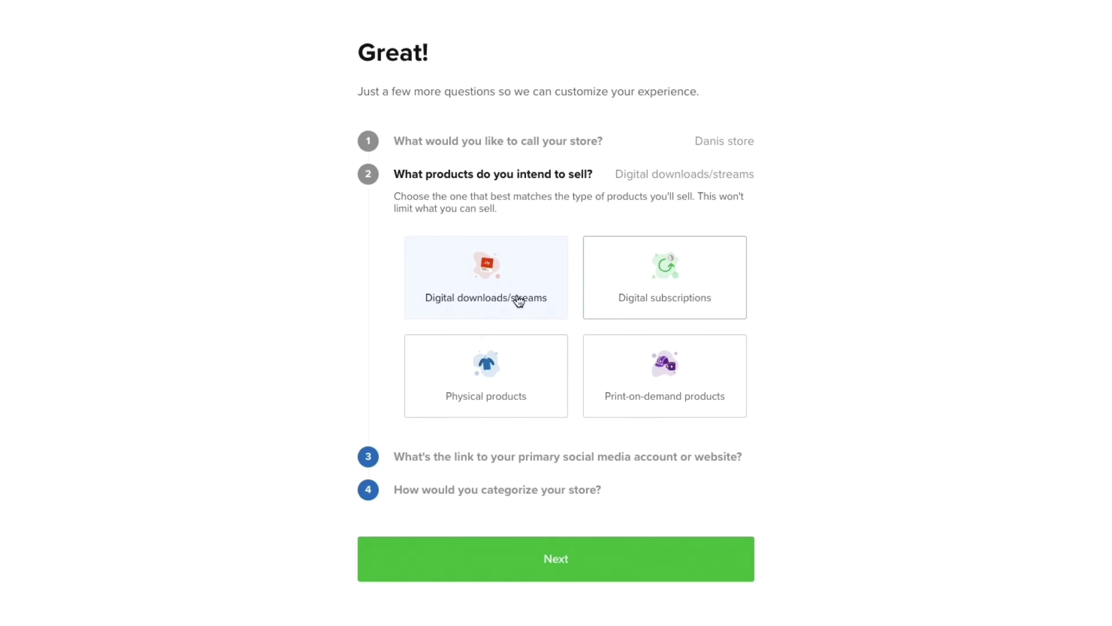
{"action": "left_click", "coordinate": [572, 557]}
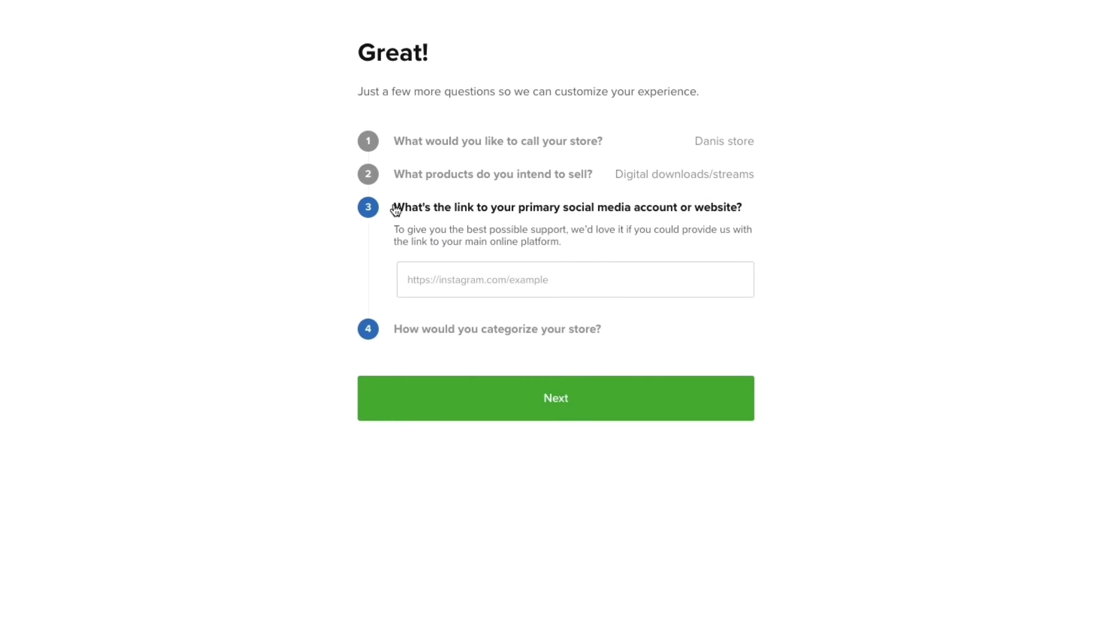
{"action": "left_click_drag", "start_coordinate": [394, 207], "coordinate": [753, 225]}
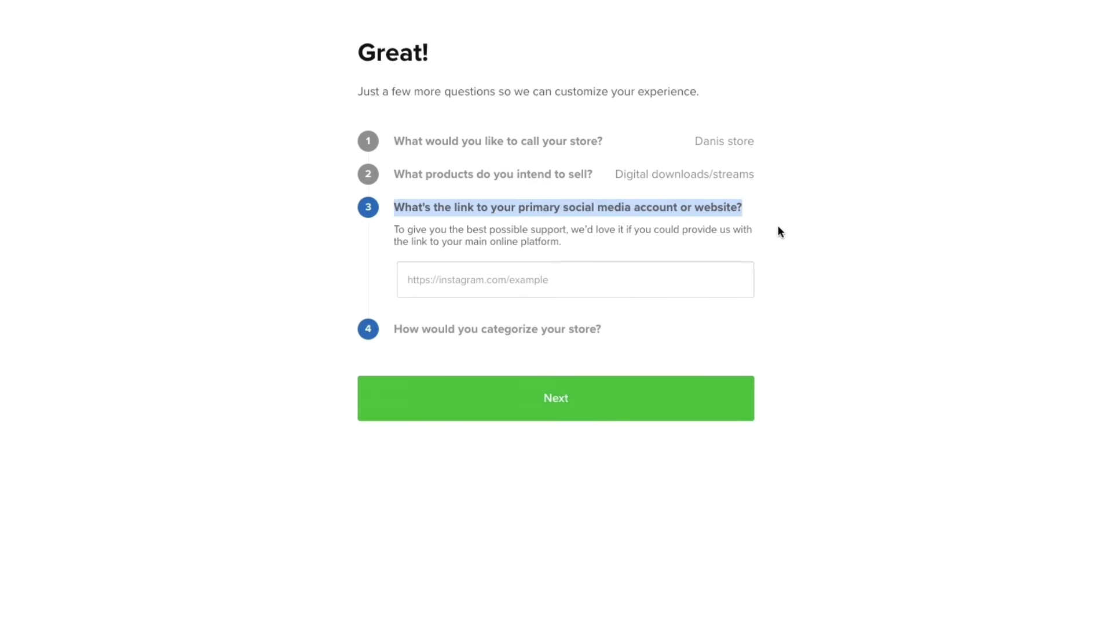
{"action": "left_click", "coordinate": [779, 231]}
{"action": "left_click", "coordinate": [533, 406]}
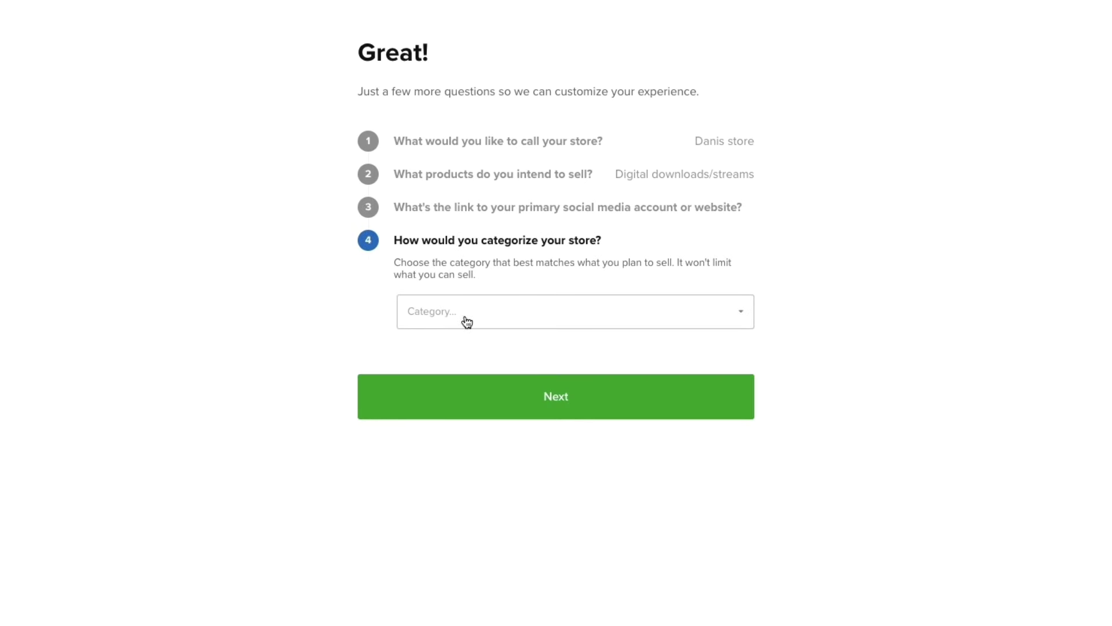
{"action": "left_click", "coordinate": [494, 325]}
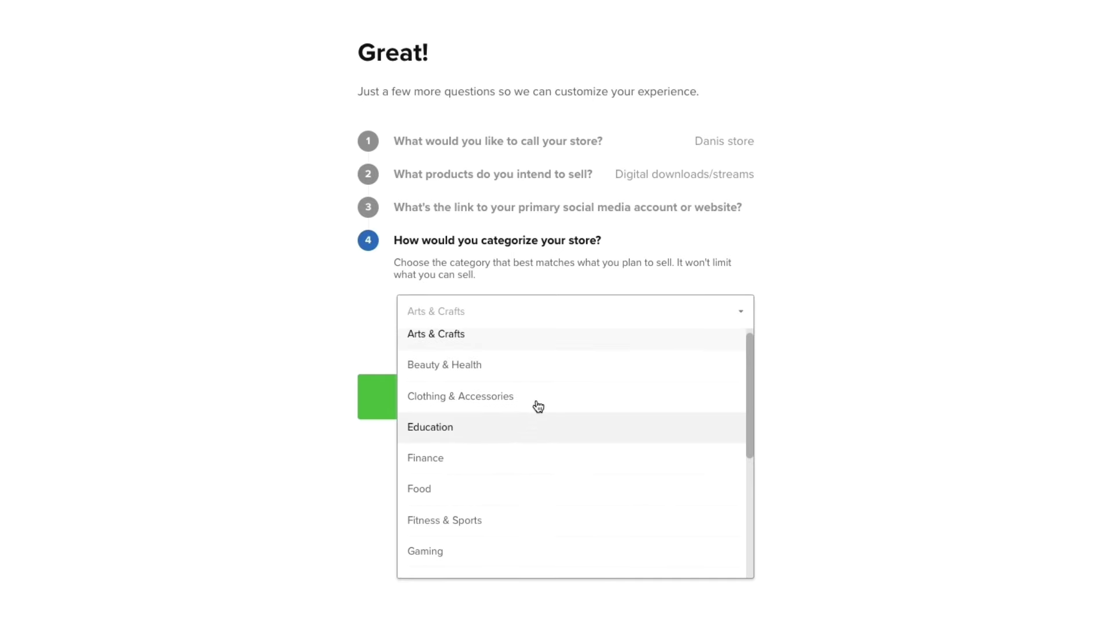
{"action": "scroll", "coordinate": [539, 405], "scroll_direction": "down", "scroll_amount": 2}
{"action": "left_click", "coordinate": [476, 347]}
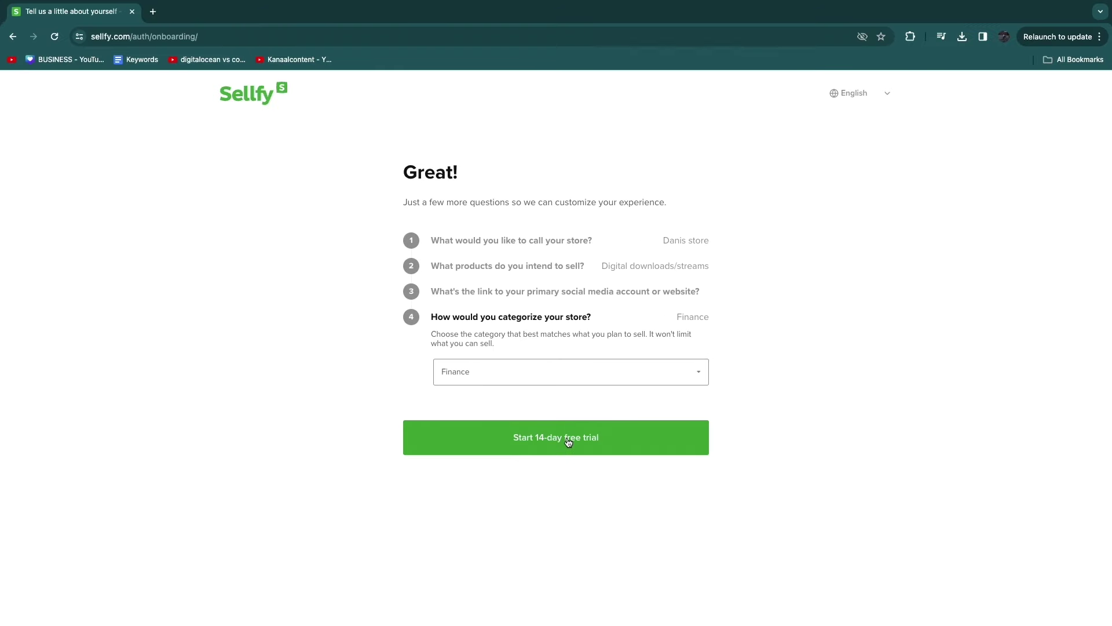
{"action": "left_click", "coordinate": [568, 442]}
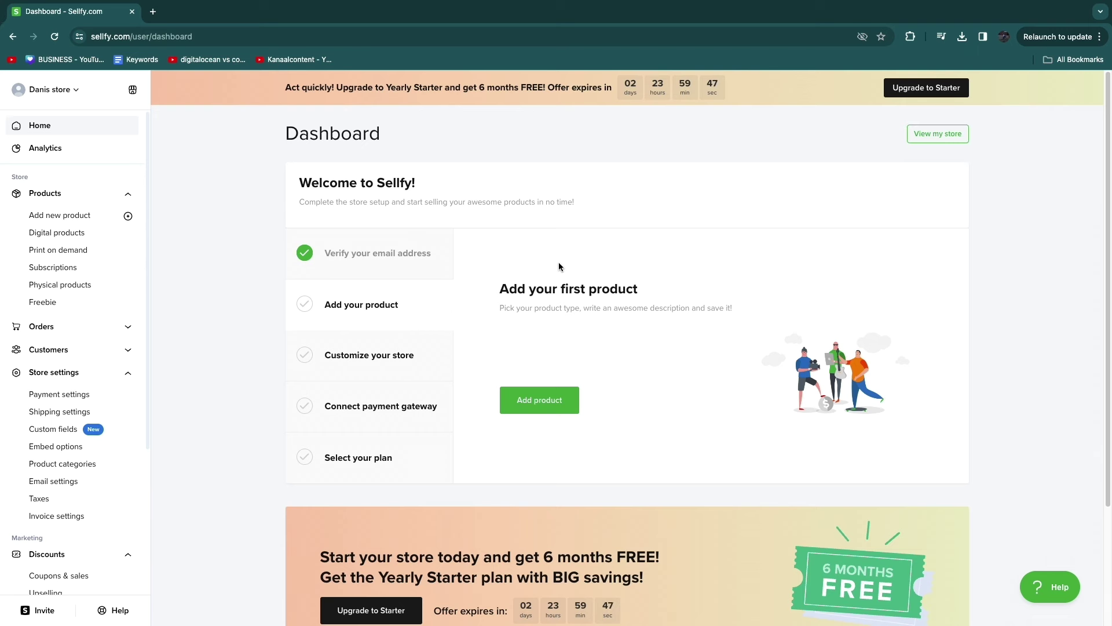
Start a new digital product and upload the PDF file from the computer
{"action": "left_click_drag", "start_coordinate": [500, 288], "coordinate": [700, 301]}
{"action": "left_click", "coordinate": [700, 301]}
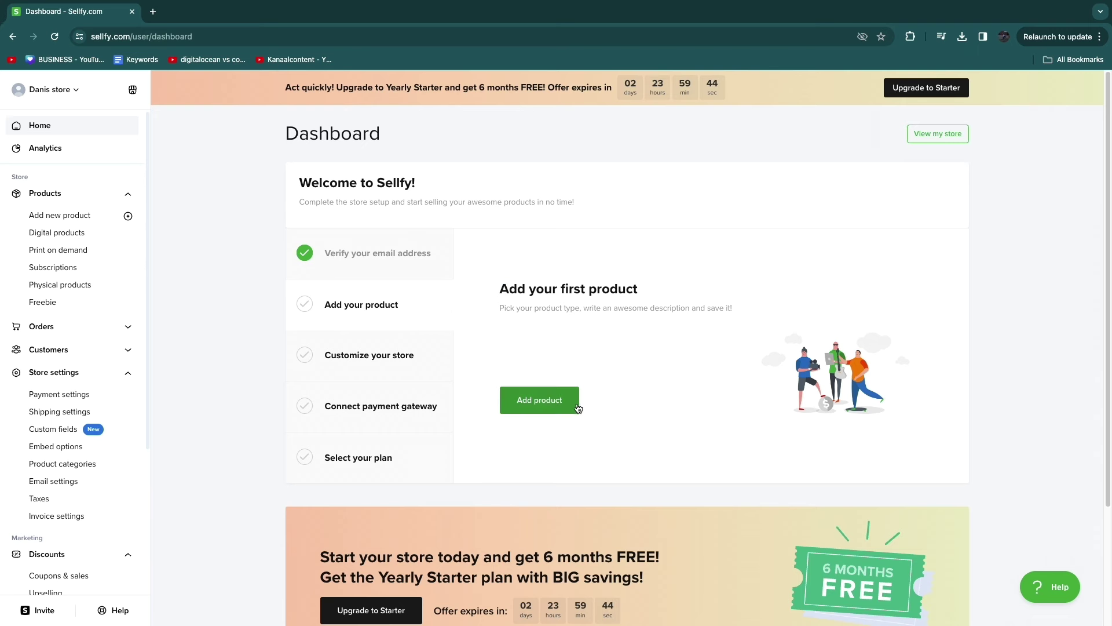
{"action": "left_click", "coordinate": [577, 407]}
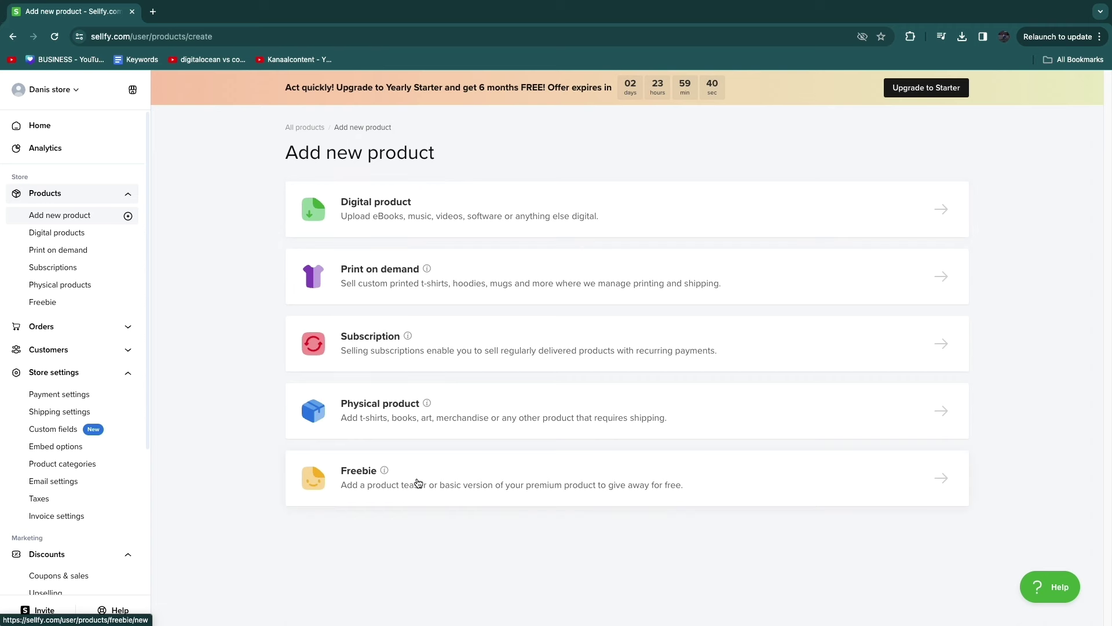
{"action": "left_click", "coordinate": [408, 203]}
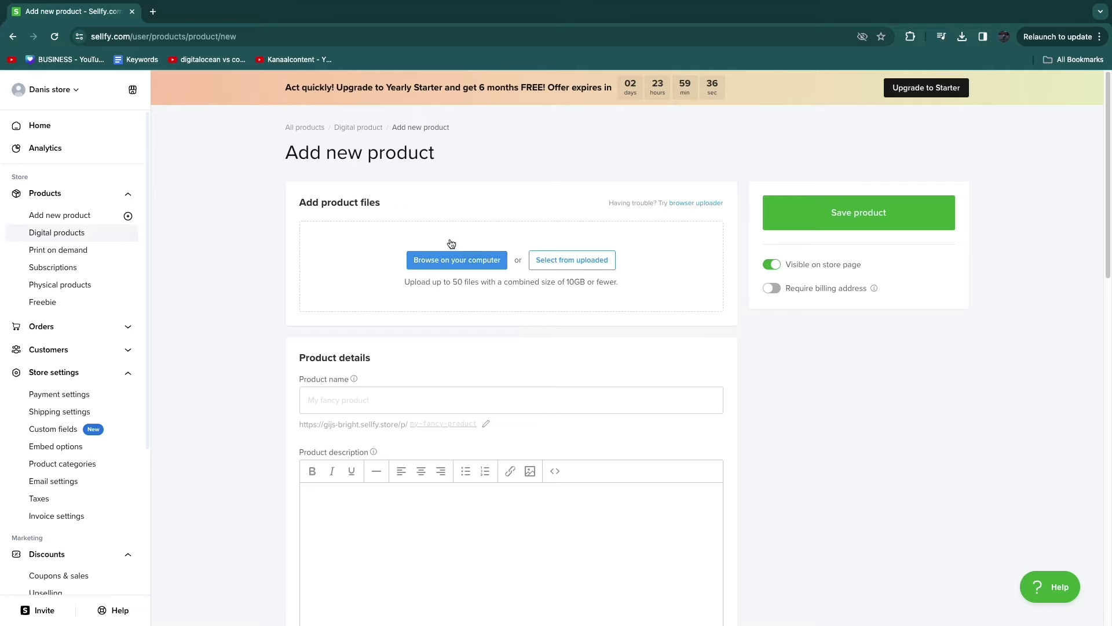
{"action": "left_click", "coordinate": [467, 266]}
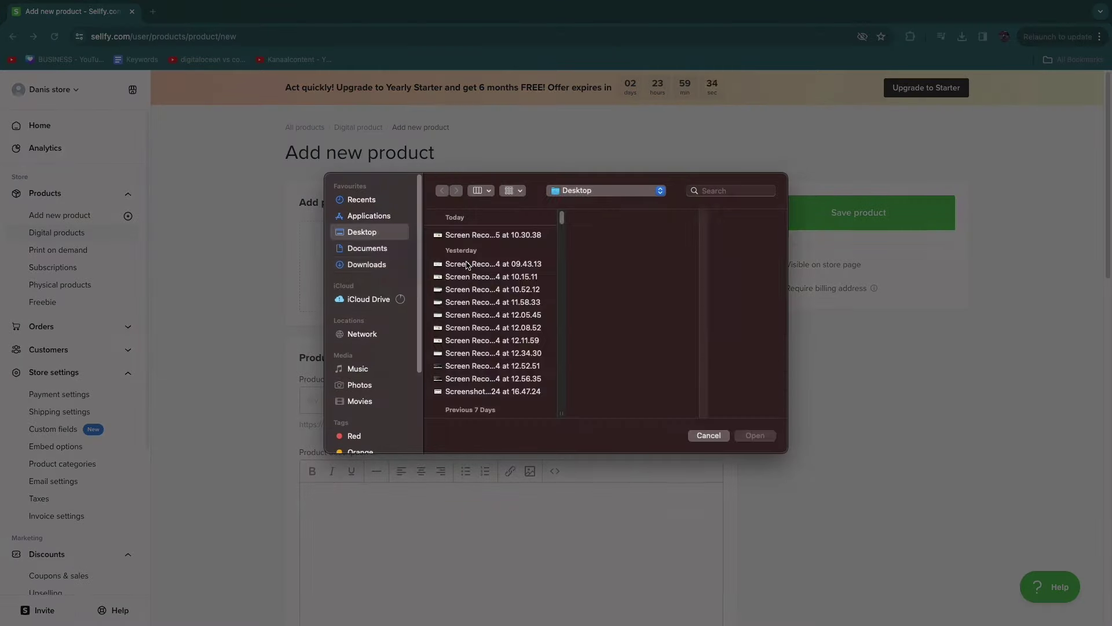
{"action": "left_click", "coordinate": [471, 223]}
{"action": "left_click", "coordinate": [716, 428]}
Save the product as 'ebook' priced $10.00 and dismiss the congratulations message
{"action": "scroll", "coordinate": [384, 385], "scroll_direction": "down", "scroll_amount": 5}
{"action": "scroll", "coordinate": [348, 417], "scroll_direction": "up", "scroll_amount": 3}
{"action": "scroll", "coordinate": [405, 429], "scroll_direction": "down", "scroll_amount": 10}
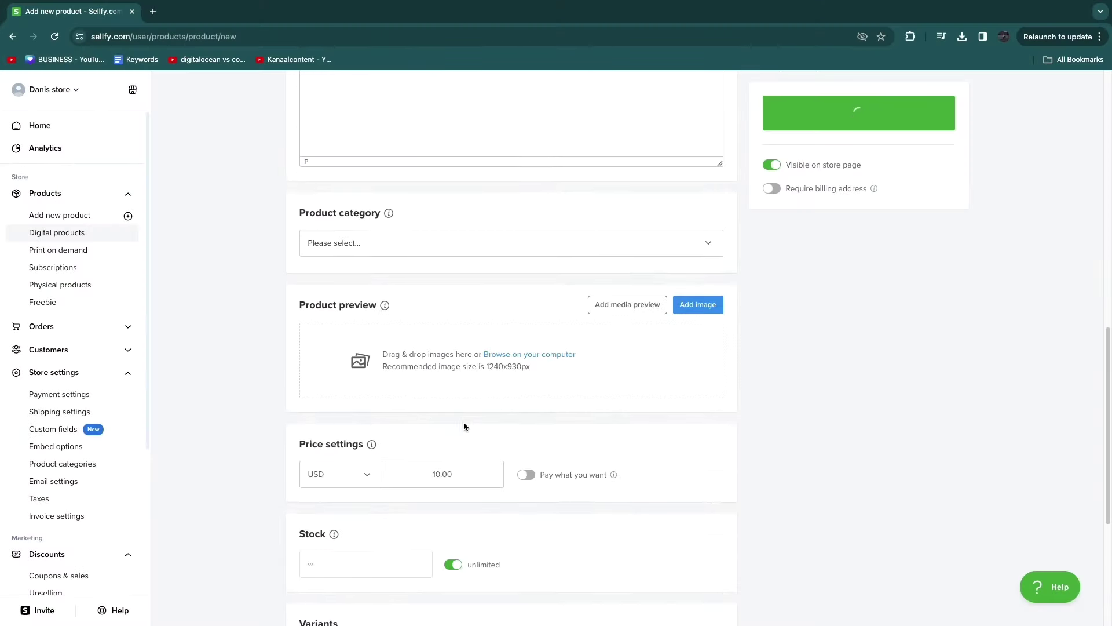
{"action": "scroll", "coordinate": [463, 422], "scroll_direction": "up", "scroll_amount": 7}
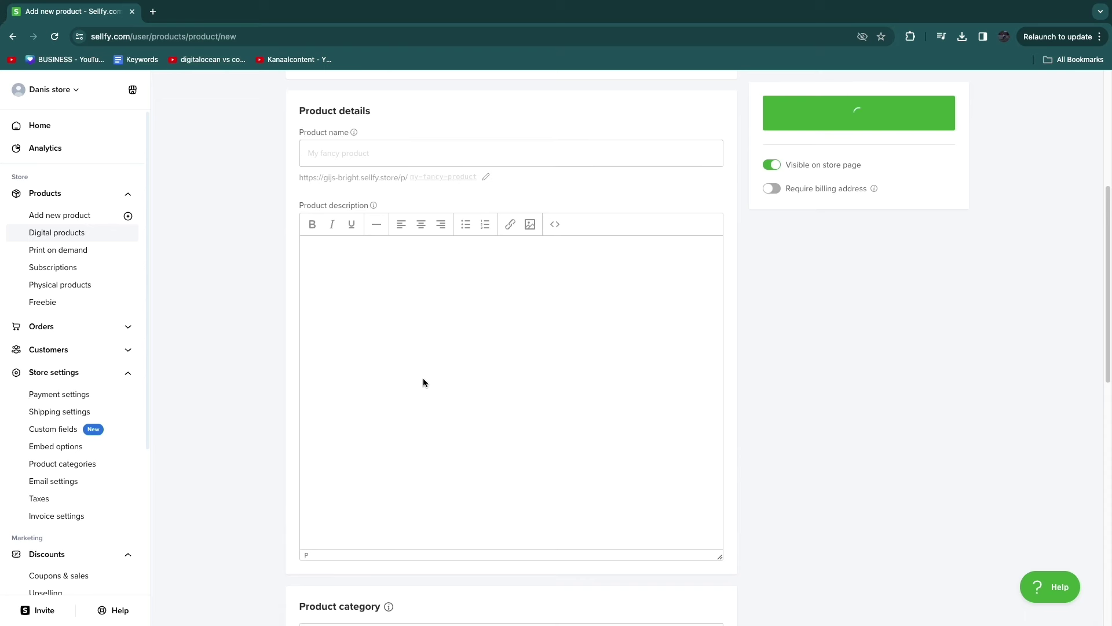
{"action": "scroll", "coordinate": [423, 380], "scroll_direction": "down", "scroll_amount": 5}
{"action": "scroll", "coordinate": [427, 425], "scroll_direction": "down", "scroll_amount": 6}
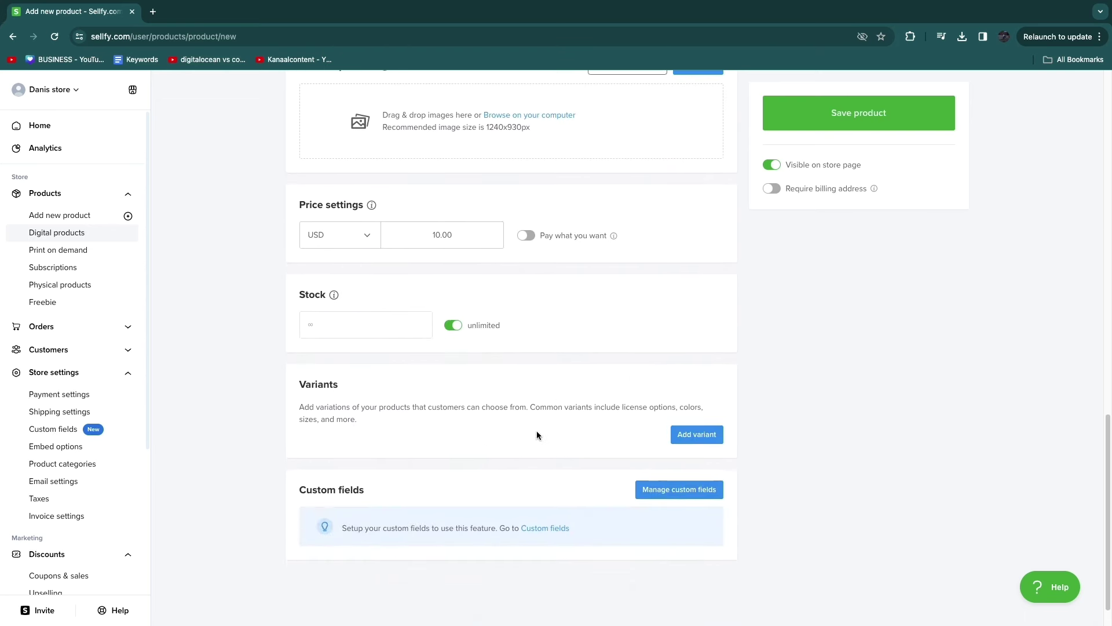
{"action": "scroll", "coordinate": [460, 477], "scroll_direction": "up", "scroll_amount": 15}
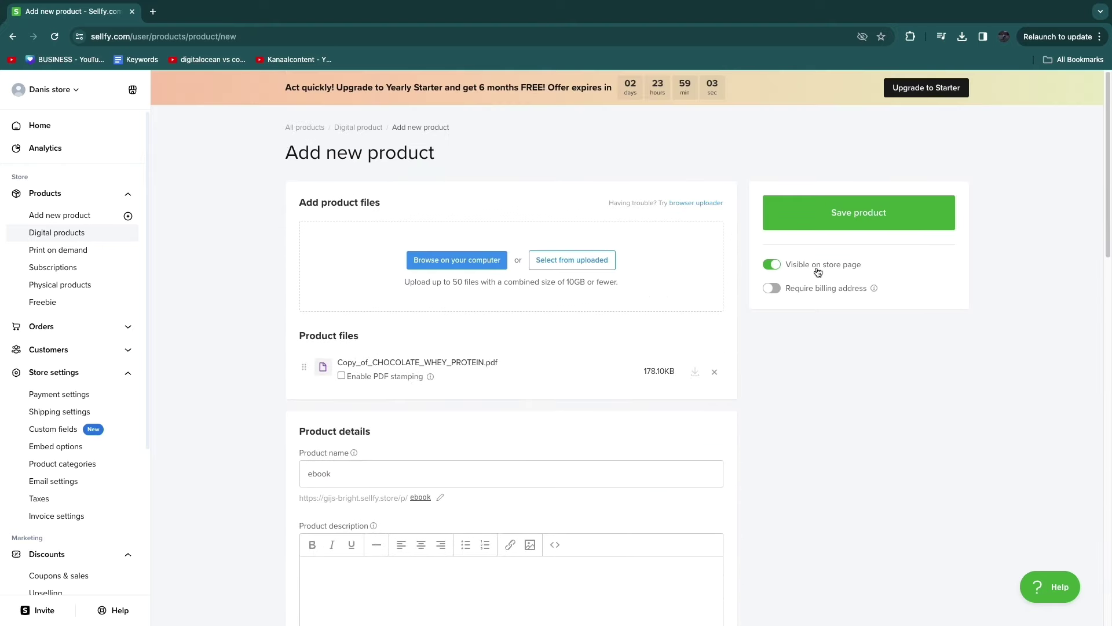
{"action": "left_click", "coordinate": [841, 223]}
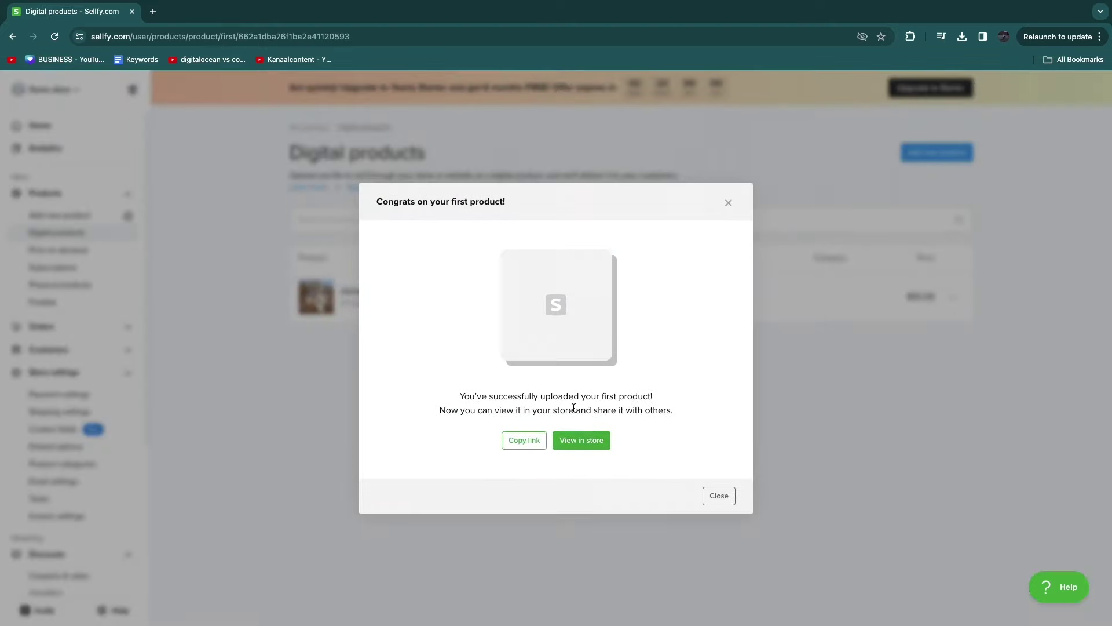
{"action": "left_click", "coordinate": [720, 495]}
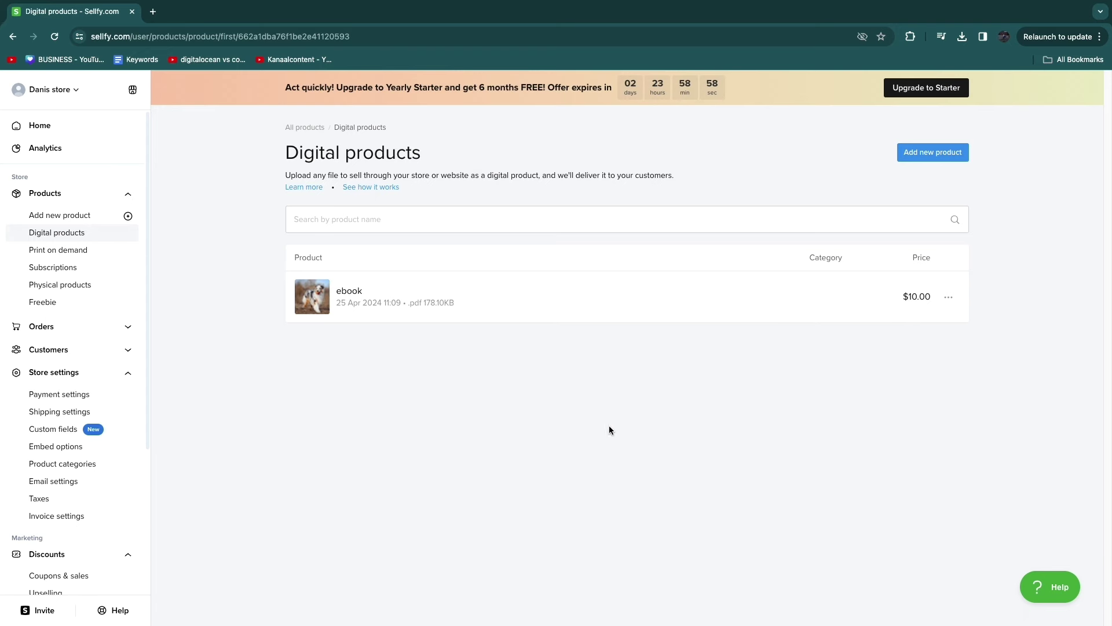
Go from the dashboard home into the store customizer
{"action": "left_click", "coordinate": [60, 131]}
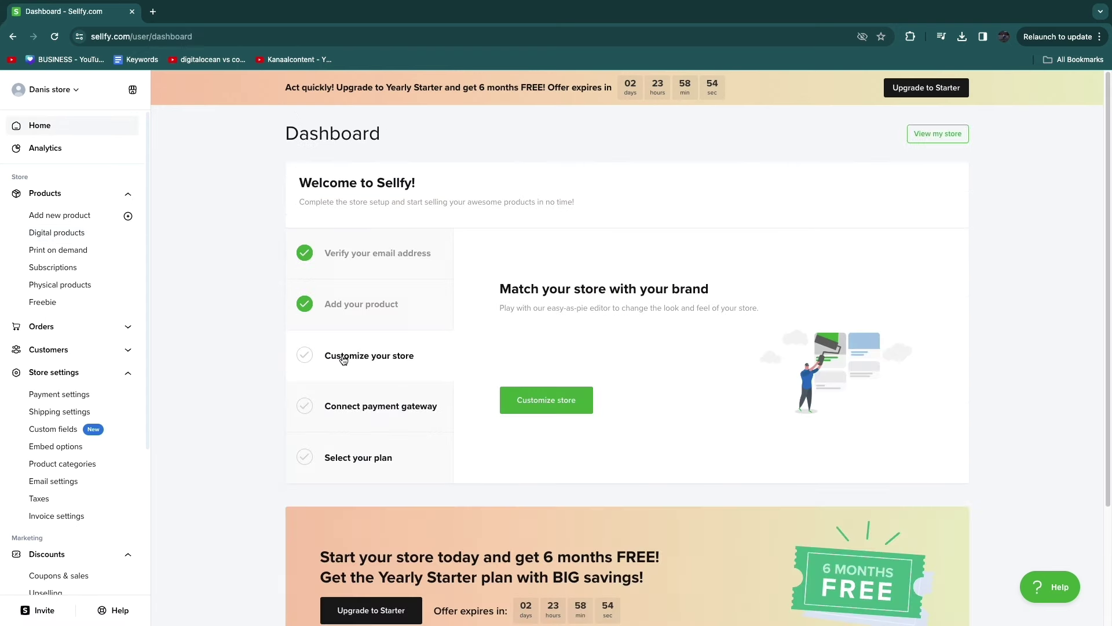
{"action": "left_click", "coordinate": [568, 400]}
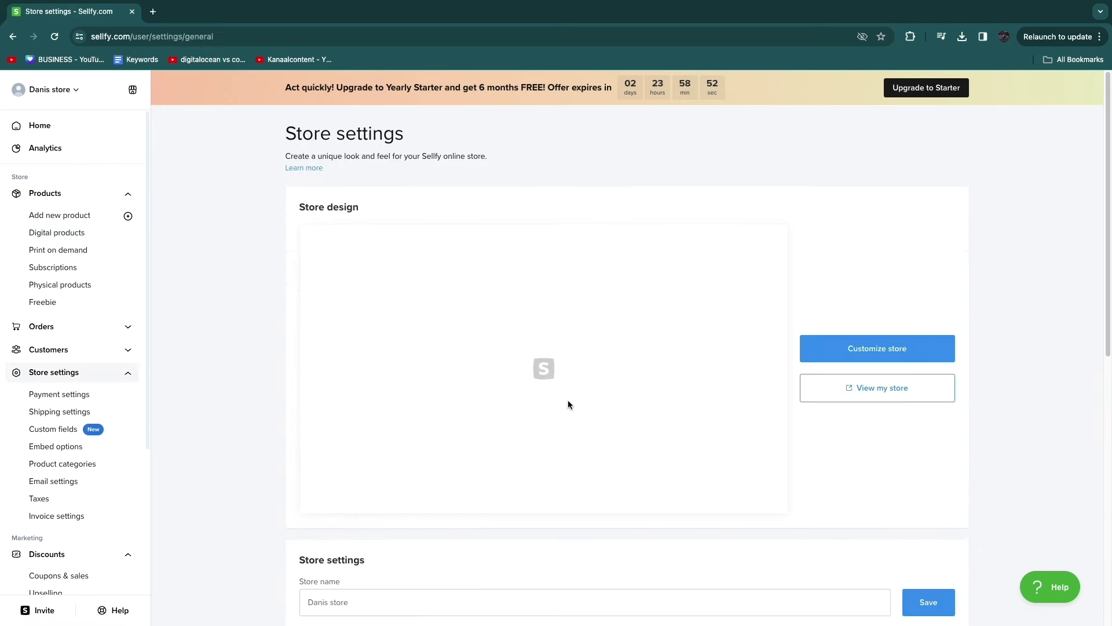
{"action": "left_click", "coordinate": [892, 355]}
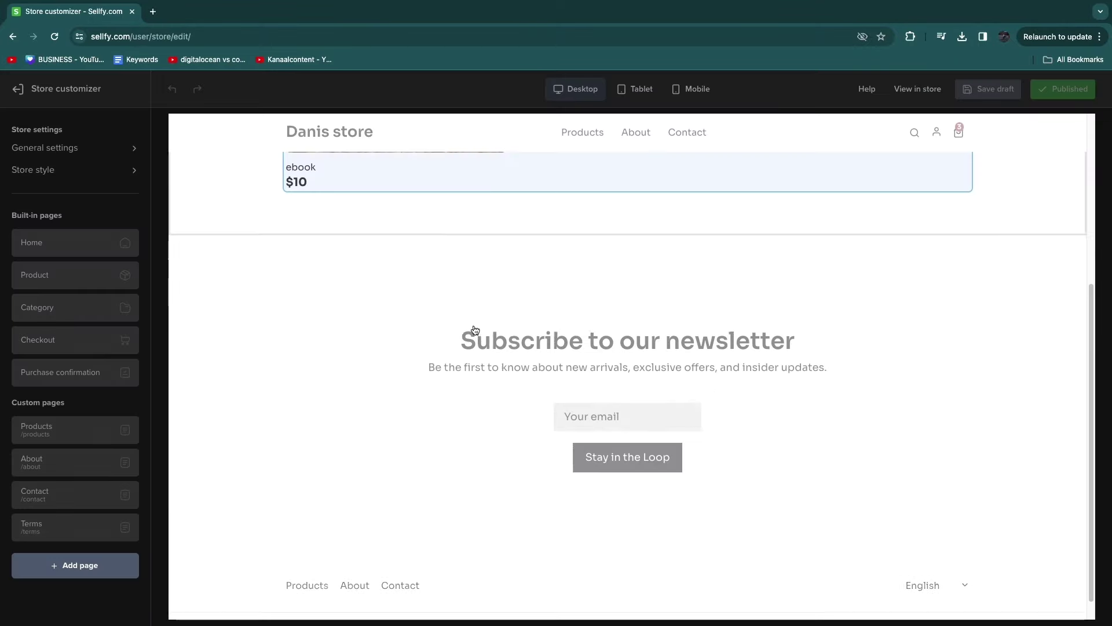
{"action": "scroll", "coordinate": [559, 204], "scroll_direction": "up", "scroll_amount": 5}
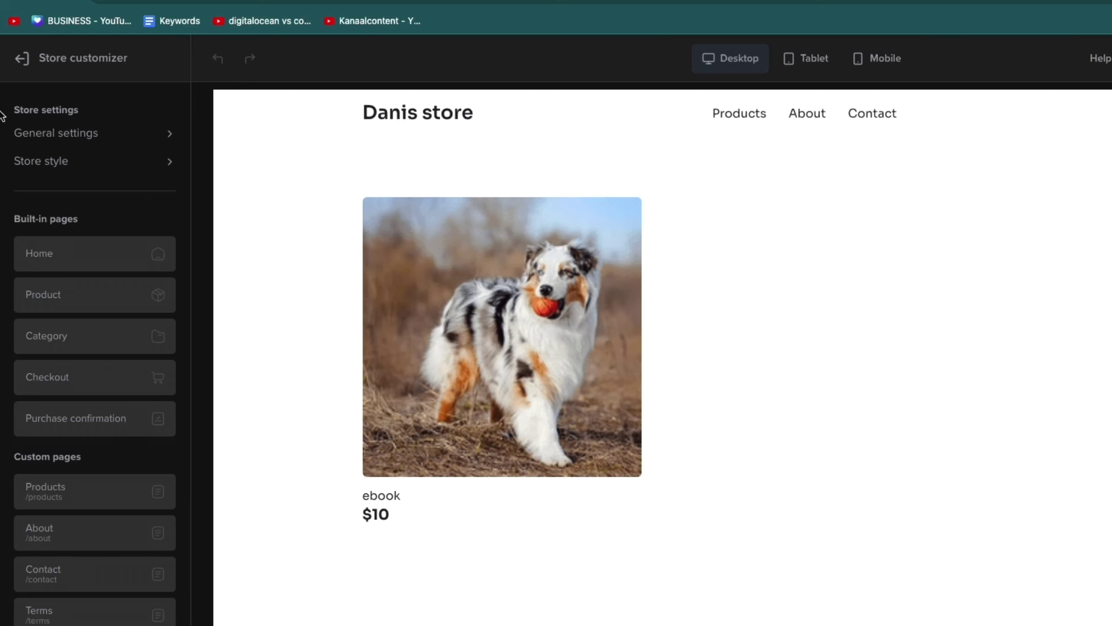
Review the Store name & Logo settings under General settings, then return to the customizer menu
{"action": "left_click", "coordinate": [69, 135]}
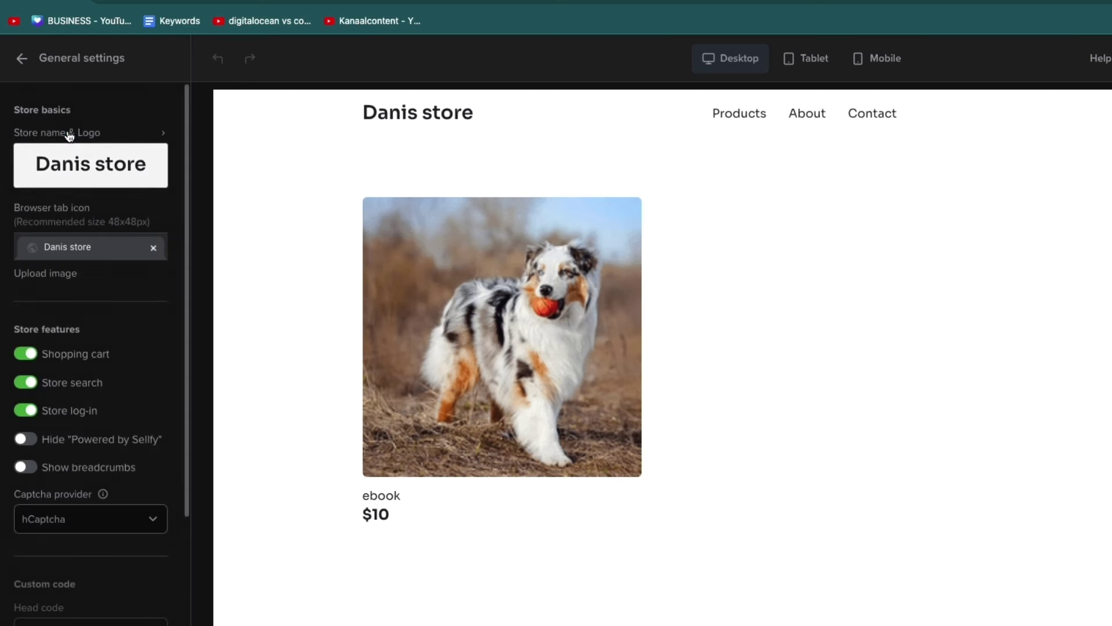
{"action": "left_click", "coordinate": [112, 162]}
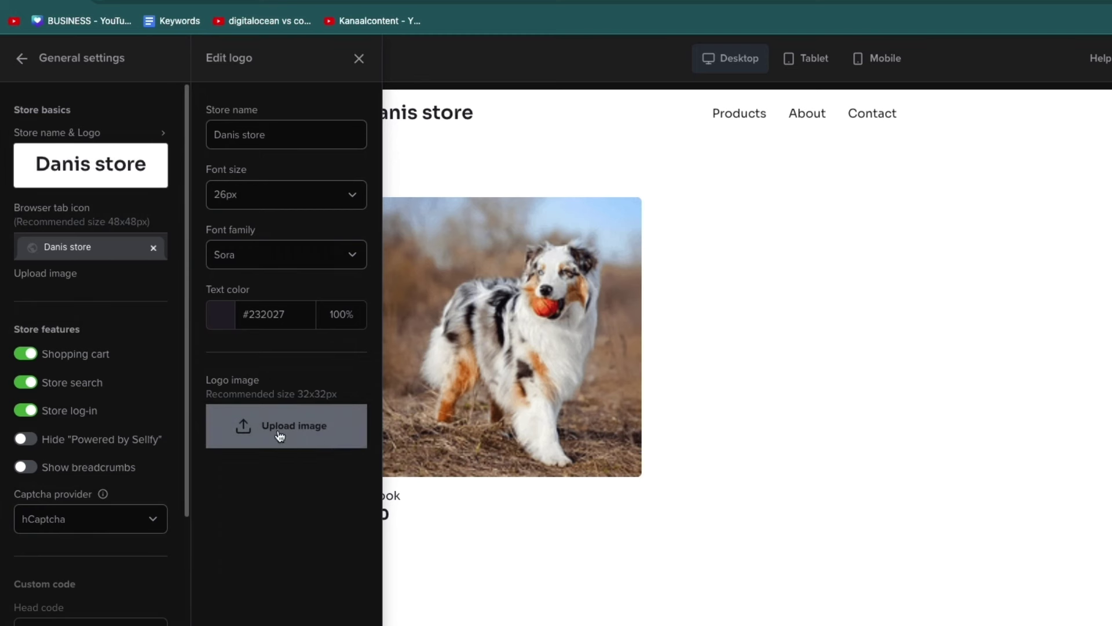
{"action": "scroll", "coordinate": [64, 332], "scroll_direction": "down", "scroll_amount": 1}
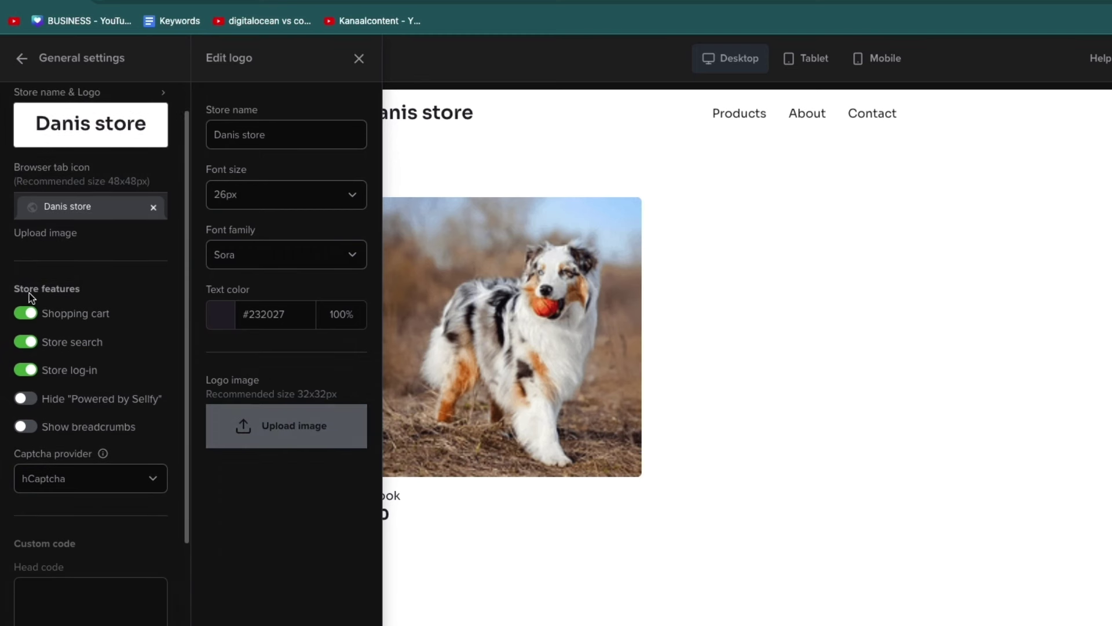
{"action": "scroll", "coordinate": [70, 318], "scroll_direction": "down", "scroll_amount": 5}
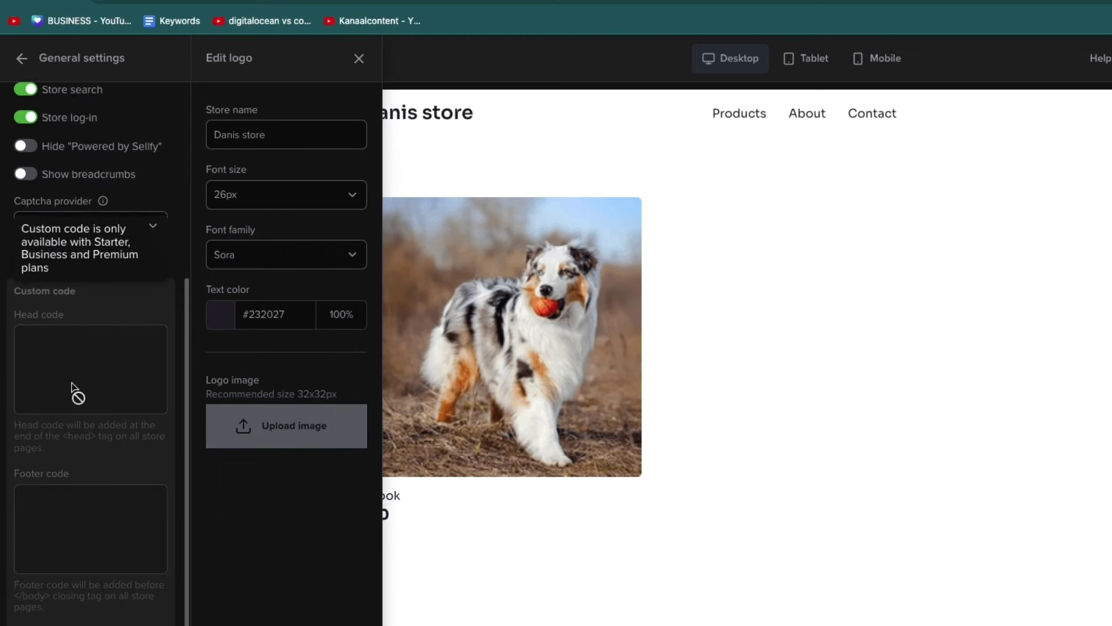
{"action": "scroll", "coordinate": [116, 412], "scroll_direction": "up", "scroll_amount": 6}
{"action": "left_click", "coordinate": [21, 58]}
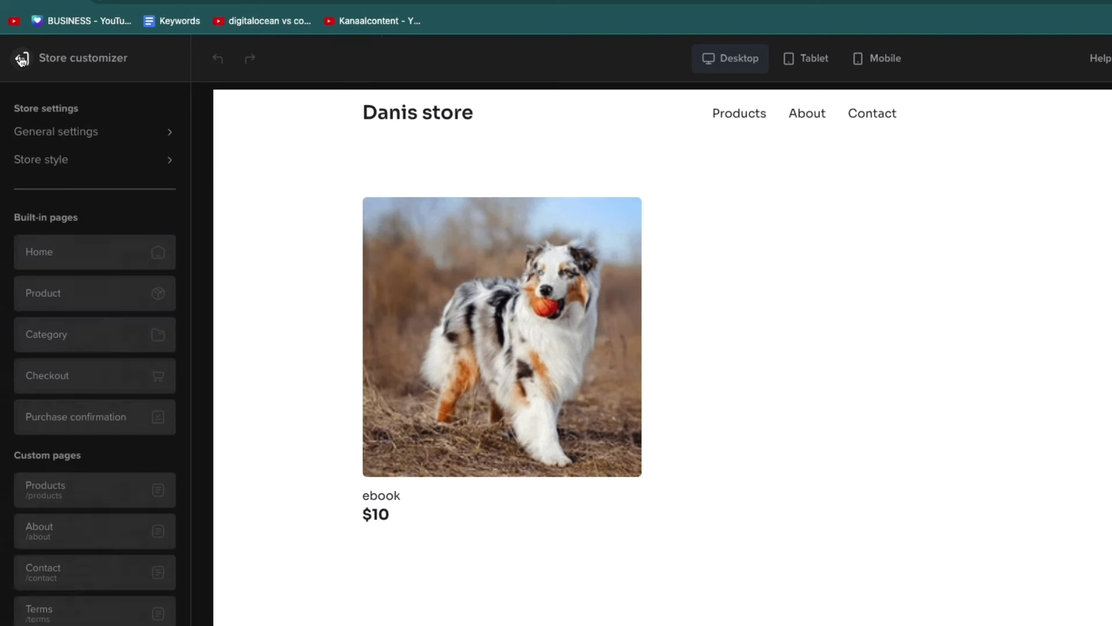
Apply the Savant theme to the store from Store style
{"action": "left_click", "coordinate": [74, 168]}
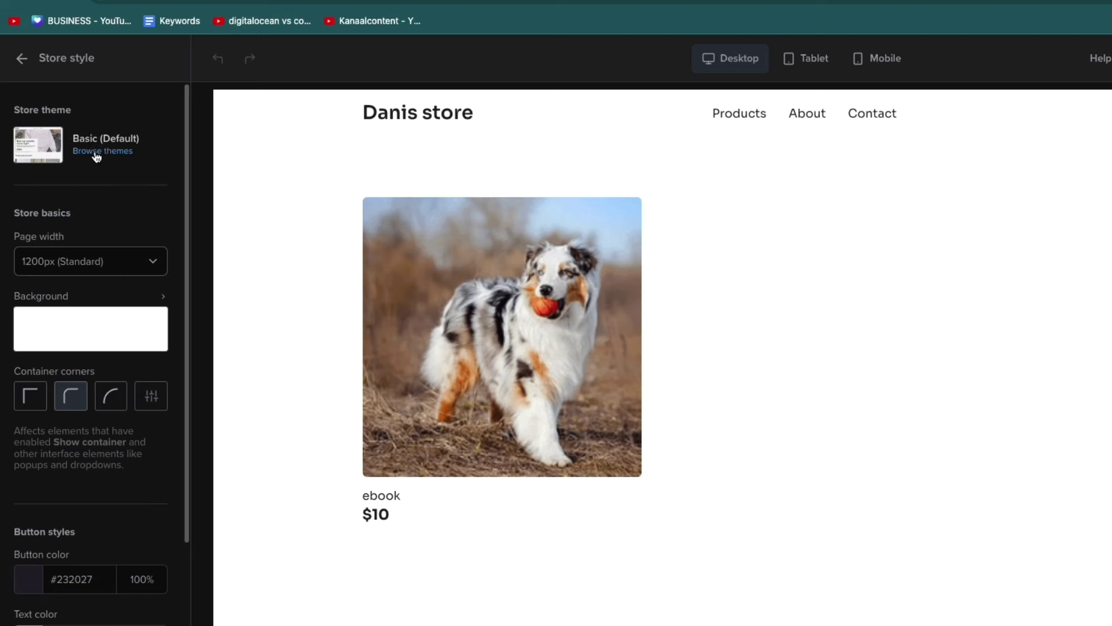
{"action": "left_click", "coordinate": [102, 151]}
{"action": "mouse_move", "coordinate": [83, 348]}
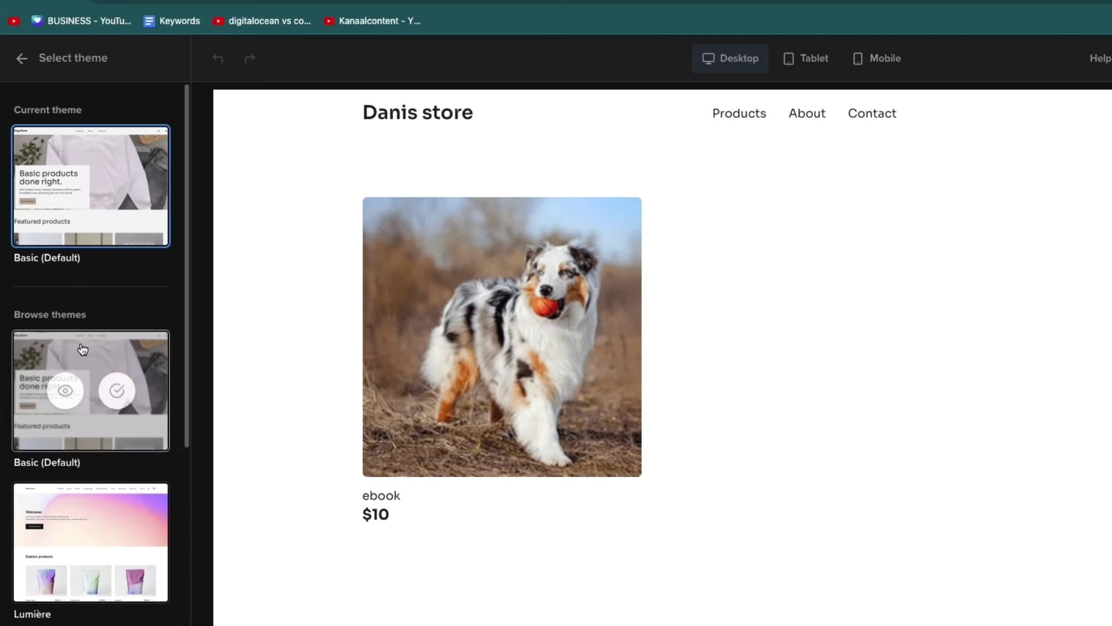
{"action": "scroll", "coordinate": [83, 348], "scroll_direction": "down", "scroll_amount": 7}
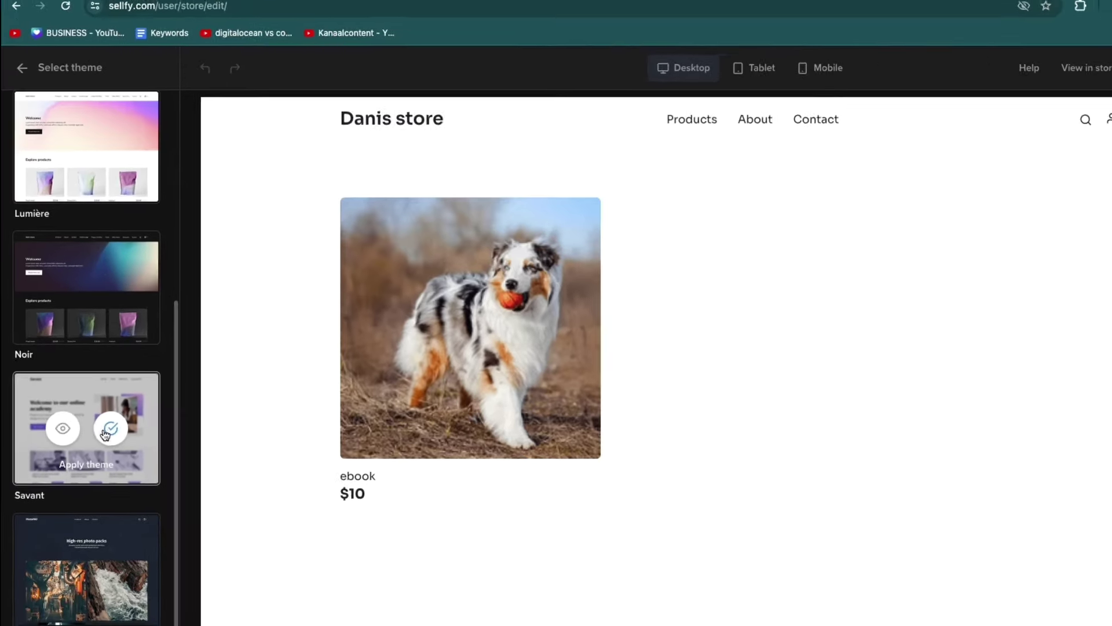
{"action": "left_click", "coordinate": [106, 432]}
{"action": "left_click", "coordinate": [759, 380]}
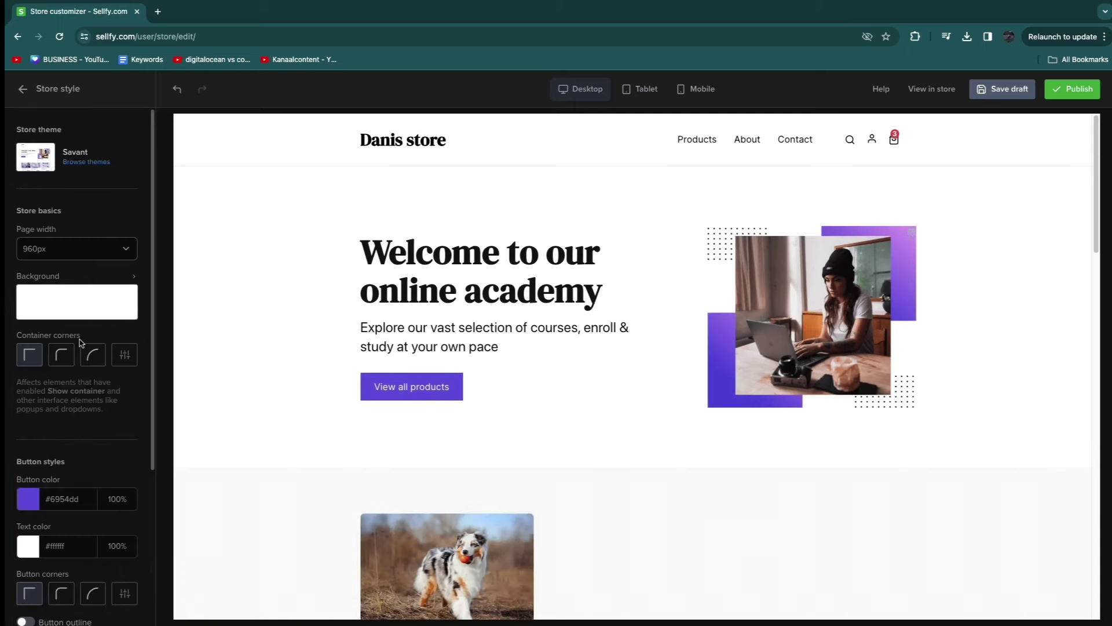
Set both container corners and button corners to the rounded style
{"action": "left_click", "coordinate": [61, 354]}
{"action": "scroll", "coordinate": [46, 423], "scroll_direction": "down", "scroll_amount": 1}
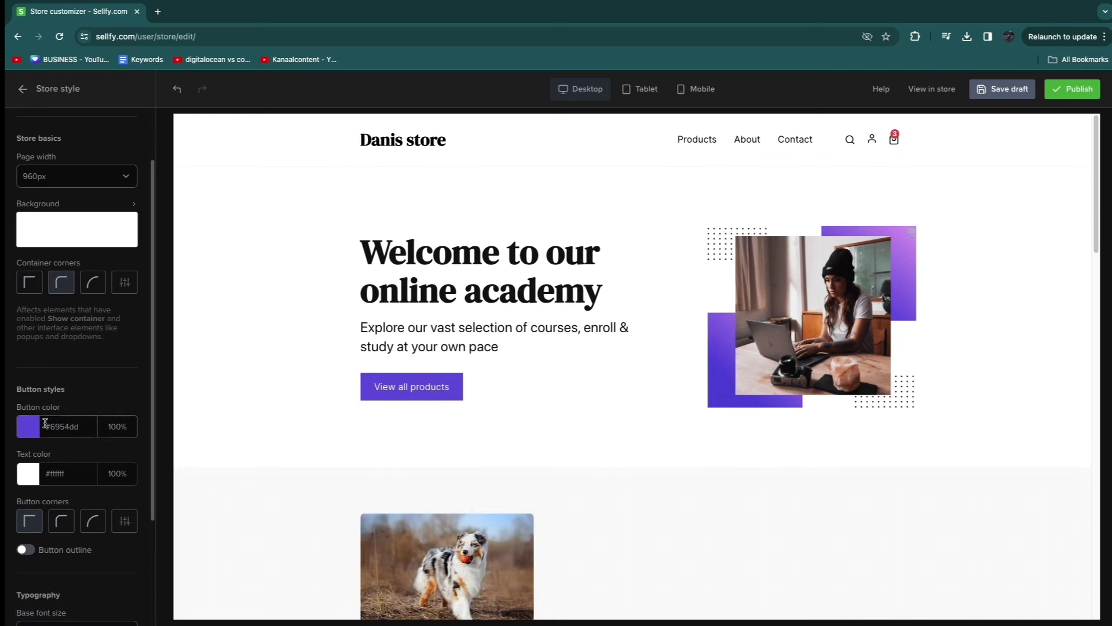
{"action": "scroll", "coordinate": [42, 428], "scroll_direction": "down", "scroll_amount": 2}
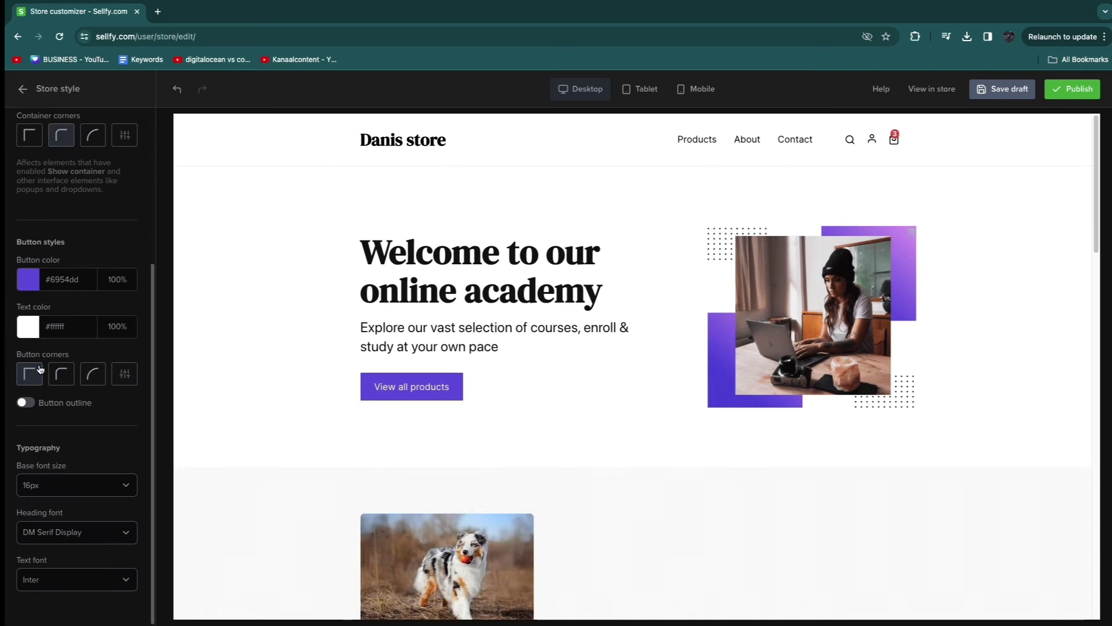
{"action": "left_click", "coordinate": [36, 374]}
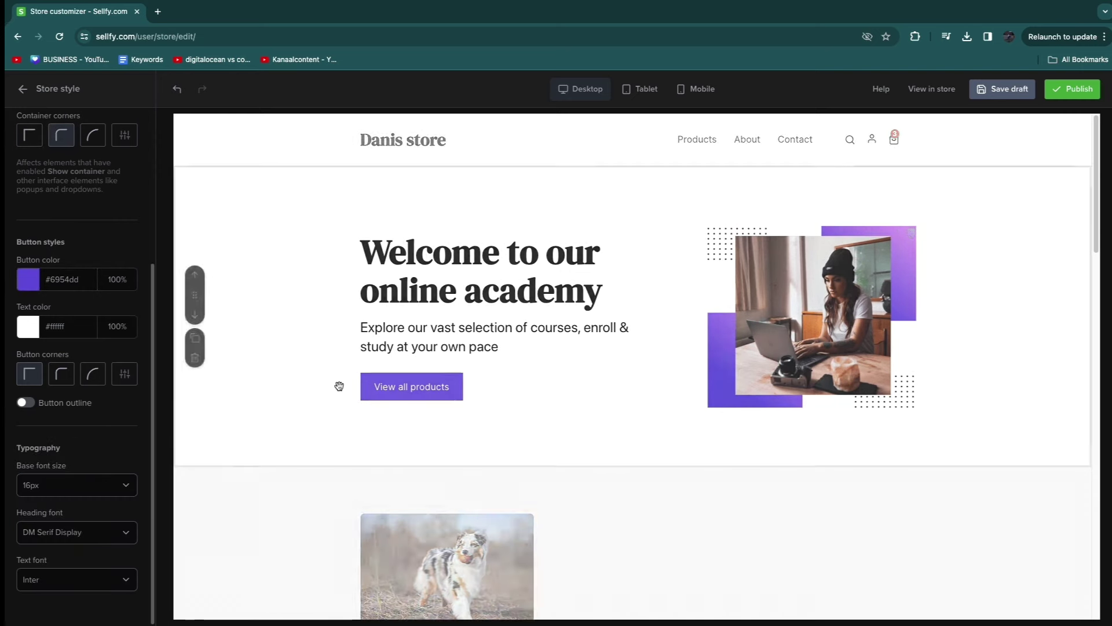
{"action": "left_click", "coordinate": [52, 382]}
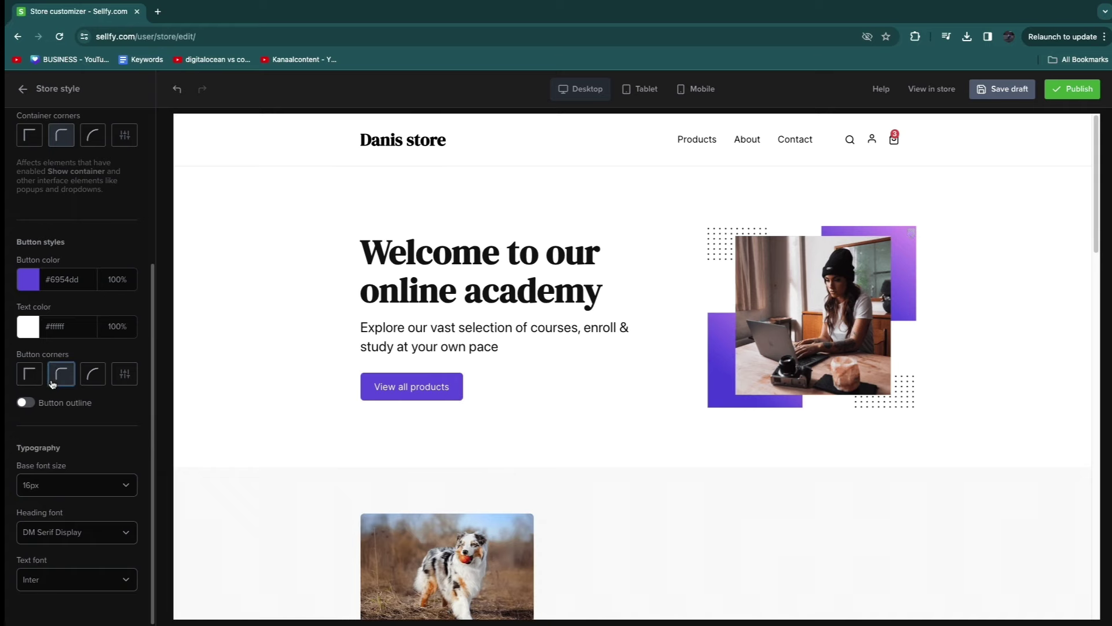
{"action": "scroll", "coordinate": [52, 382], "scroll_direction": "up", "scroll_amount": 3}
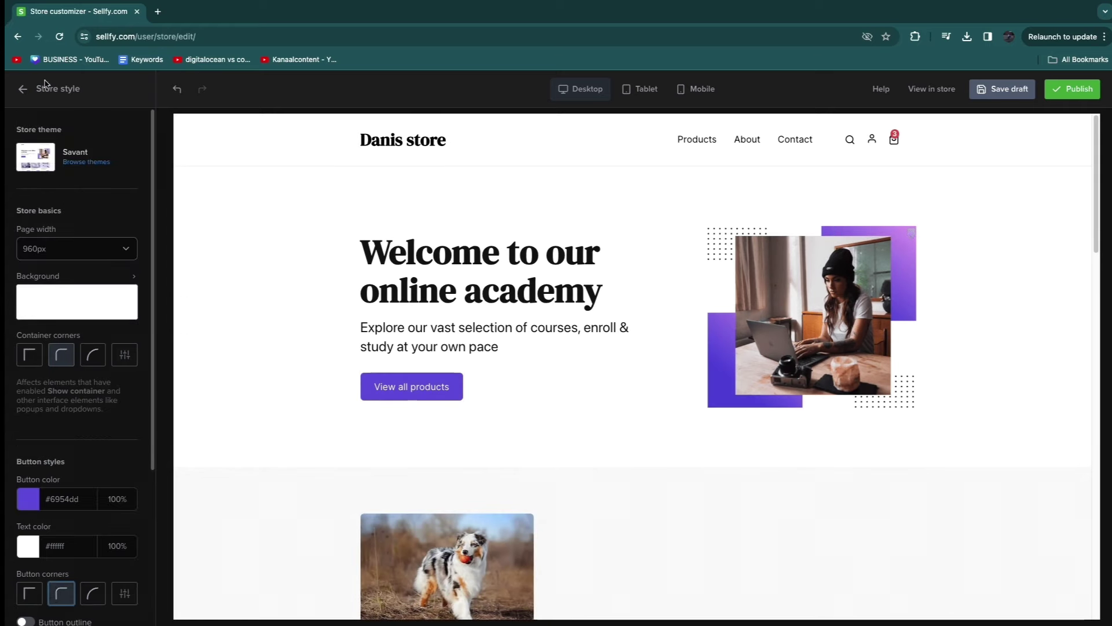
{"action": "left_click", "coordinate": [23, 88]}
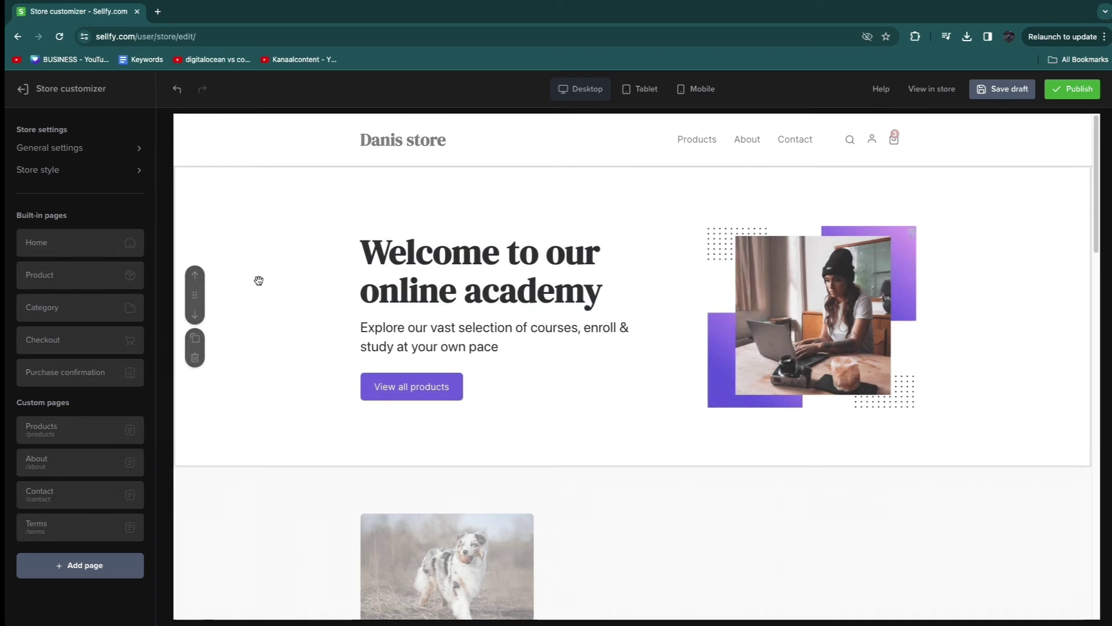
Open the Product page's Product module settings
{"action": "left_click", "coordinate": [72, 279]}
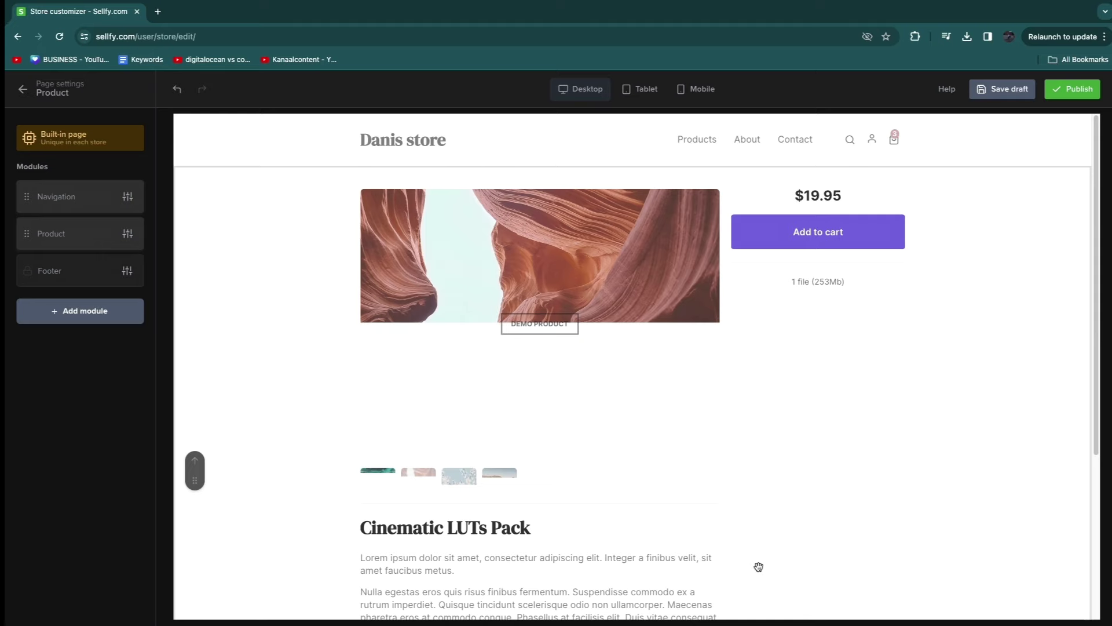
{"action": "scroll", "coordinate": [775, 538], "scroll_direction": "down", "scroll_amount": 3}
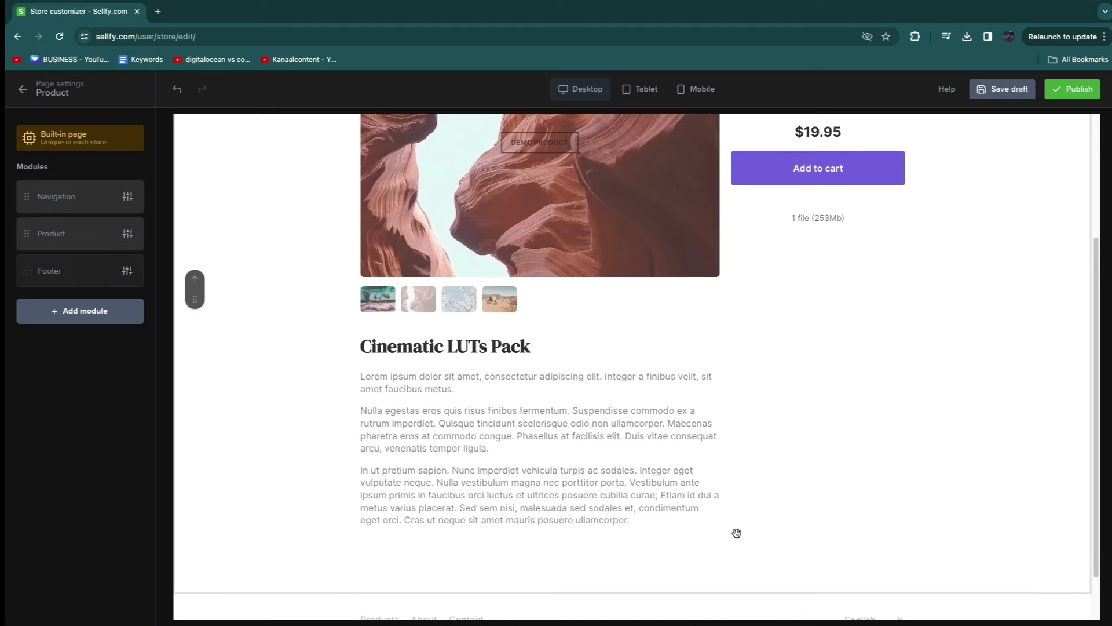
{"action": "scroll", "coordinate": [736, 533], "scroll_direction": "up", "scroll_amount": 3}
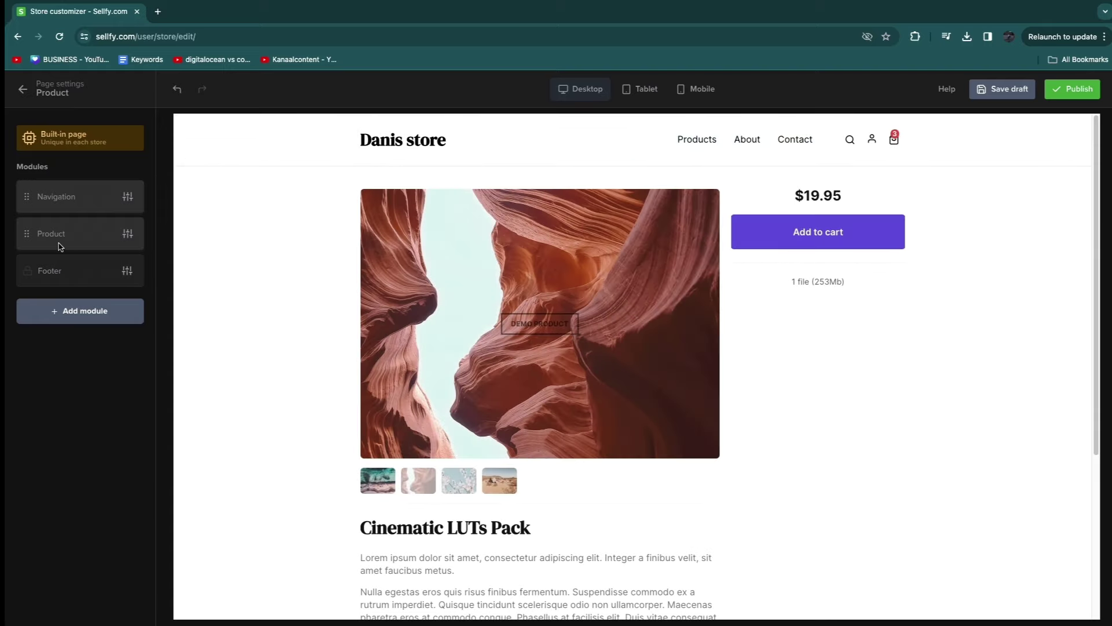
{"action": "scroll", "coordinate": [432, 410], "scroll_direction": "down", "scroll_amount": 2}
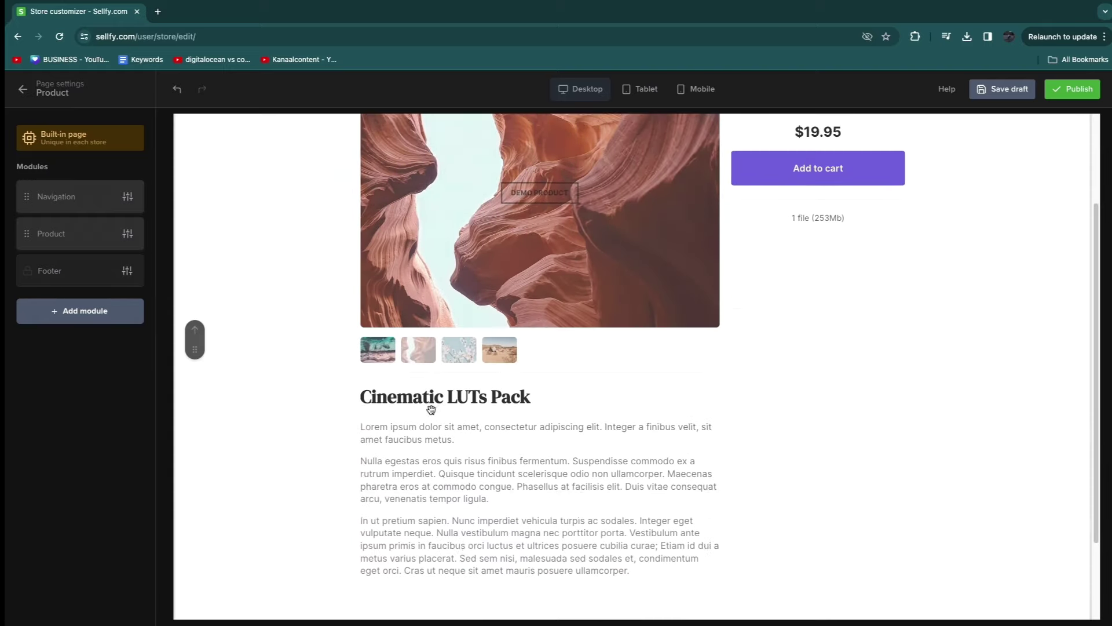
{"action": "scroll", "coordinate": [431, 410], "scroll_direction": "down", "scroll_amount": 2}
{"action": "scroll", "coordinate": [296, 396], "scroll_direction": "up", "scroll_amount": 4}
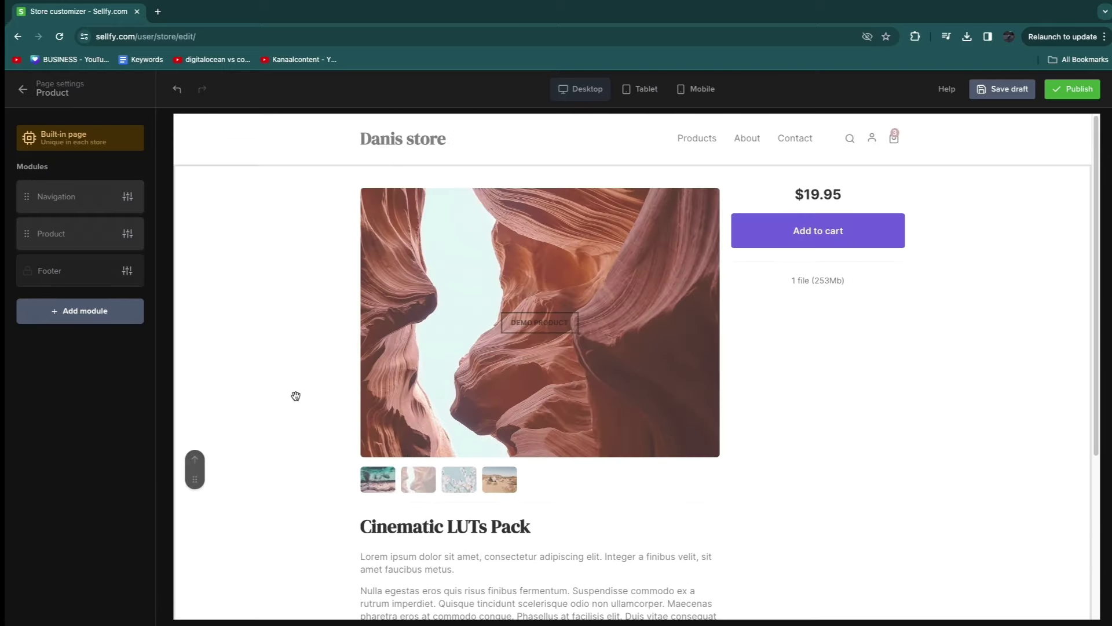
{"action": "left_click", "coordinate": [313, 348]}
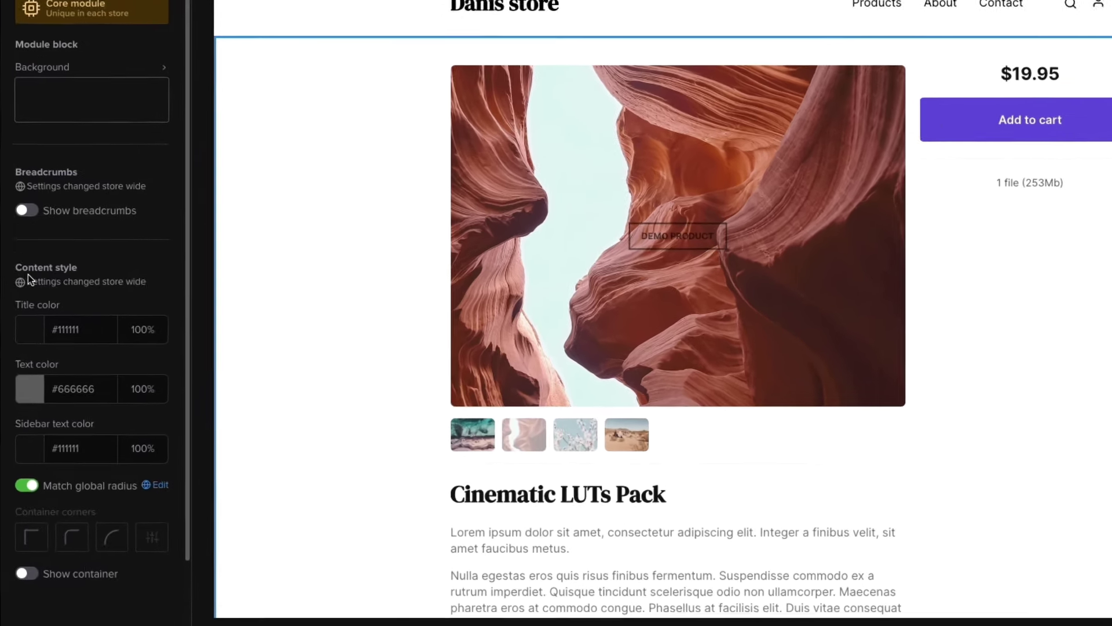
Make the product title colour bright blue #051ee6
{"action": "scroll", "coordinate": [317, 388], "scroll_direction": "down", "scroll_amount": 3}
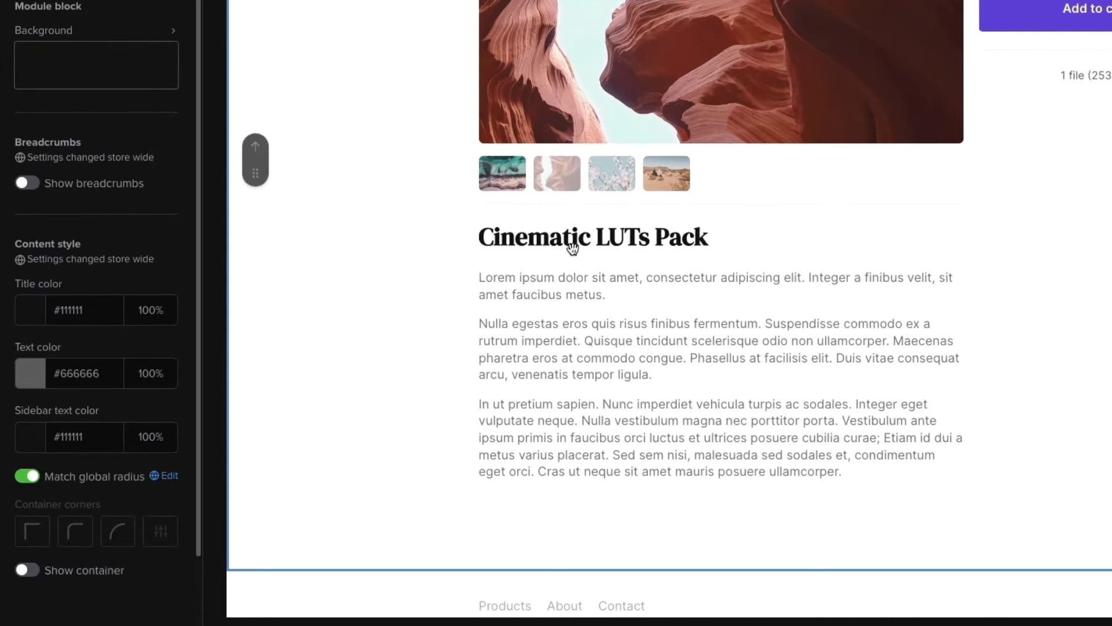
{"action": "left_click", "coordinate": [32, 317]}
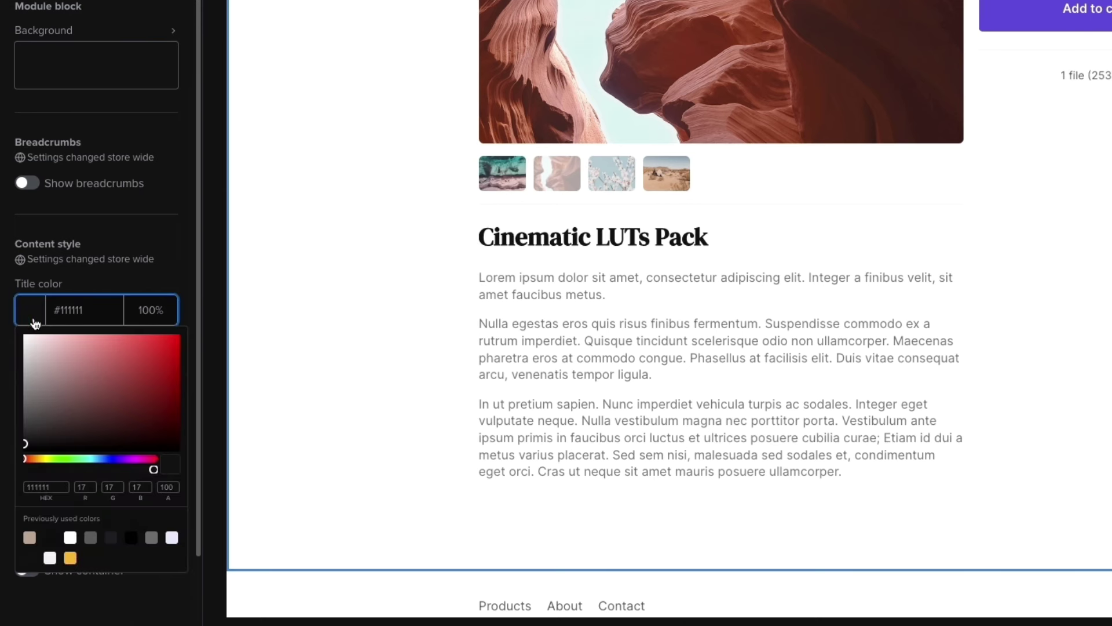
{"action": "left_click", "coordinate": [110, 458]}
{"action": "left_click_drag", "start_coordinate": [117, 410], "coordinate": [175, 346]}
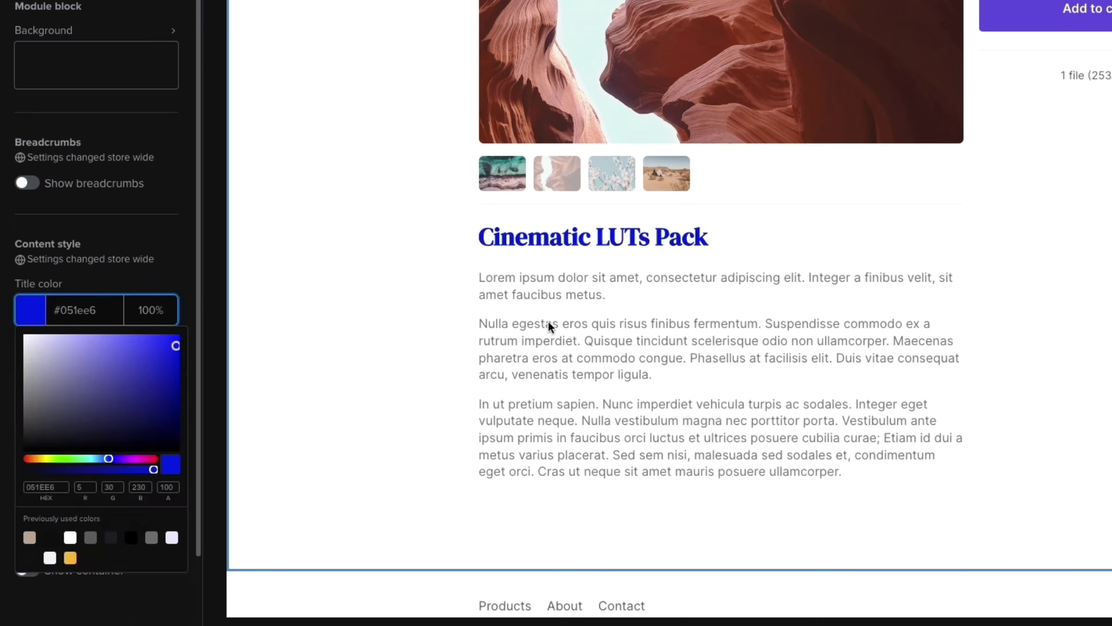
{"action": "left_click", "coordinate": [253, 242]}
Set the product body text colour to near-black #0d0b0b
{"action": "left_click", "coordinate": [30, 373]}
{"action": "left_click_drag", "start_coordinate": [122, 399], "coordinate": [209, 415]}
{"action": "left_click", "coordinate": [202, 429]}
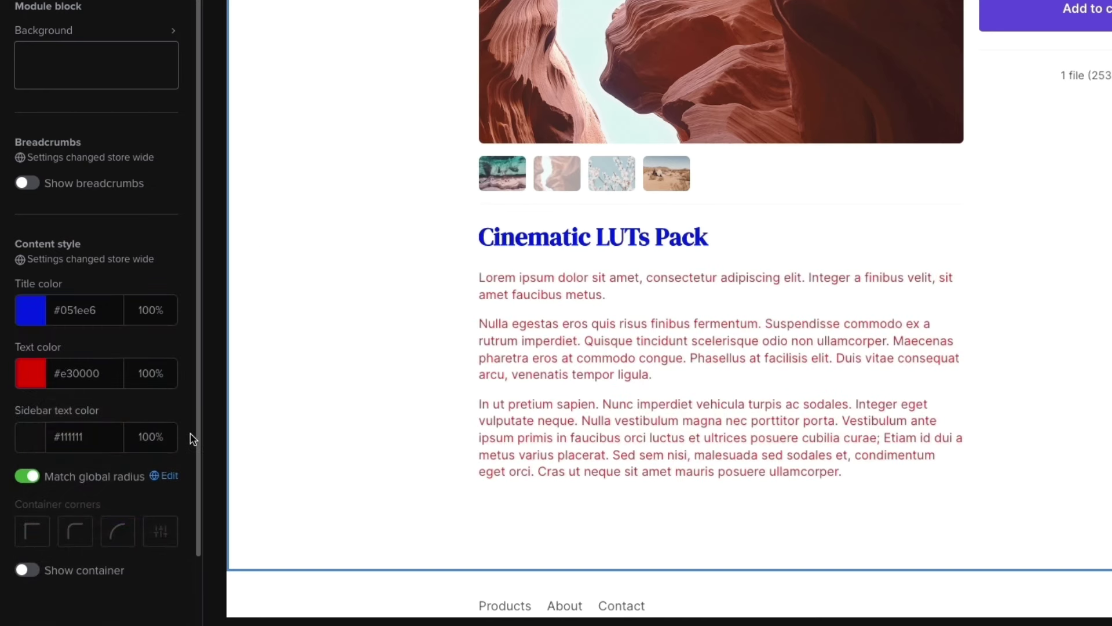
{"action": "left_click", "coordinate": [30, 373]}
{"action": "left_click", "coordinate": [109, 437]}
{"action": "left_click_drag", "start_coordinate": [110, 437], "coordinate": [48, 509]}
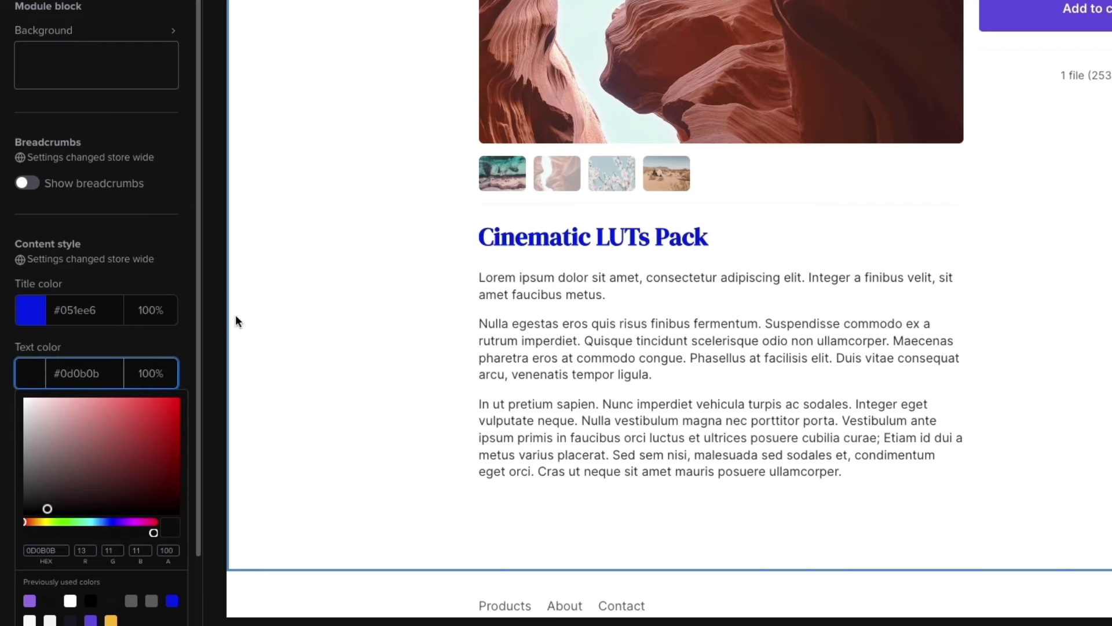
{"action": "left_click", "coordinate": [235, 318]}
{"action": "scroll", "coordinate": [149, 534], "scroll_direction": "down", "scroll_amount": 1}
{"action": "scroll", "coordinate": [93, 70], "scroll_direction": "up", "scroll_amount": 1}
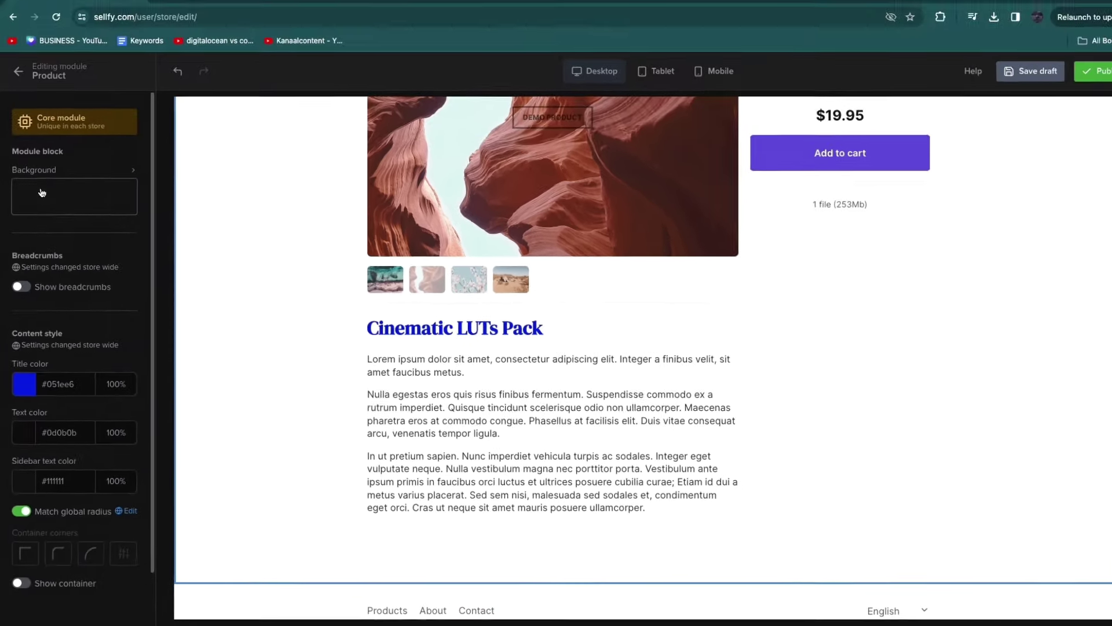
{"action": "left_click", "coordinate": [122, 79]}
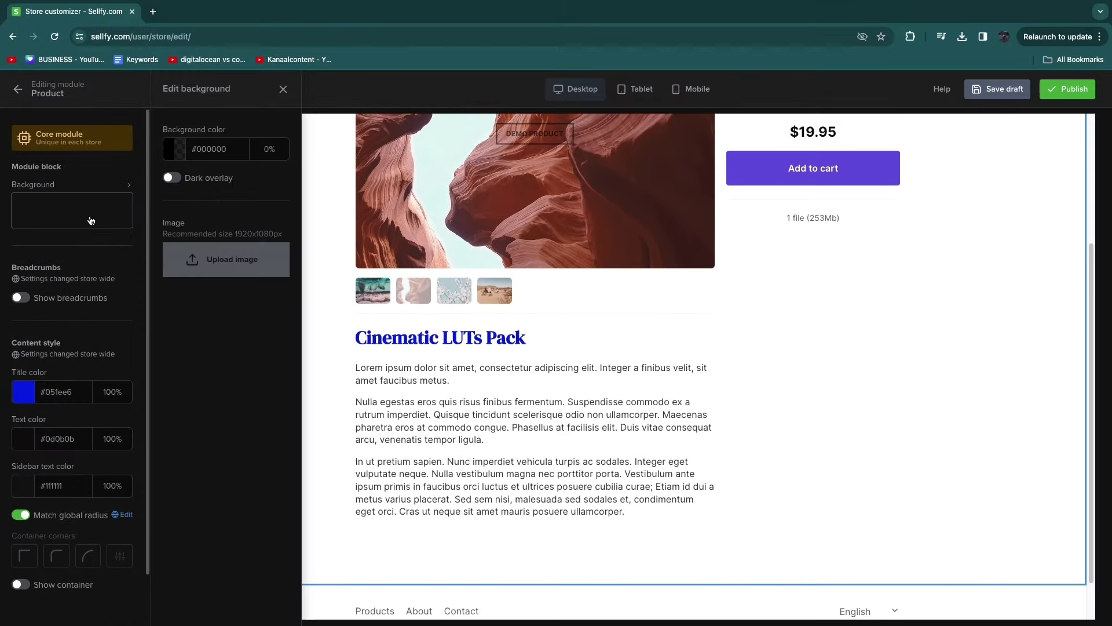
Give the product section a purple #6954dd background at 15% opacity, with the dark overlay off
{"action": "left_click", "coordinate": [171, 177]}
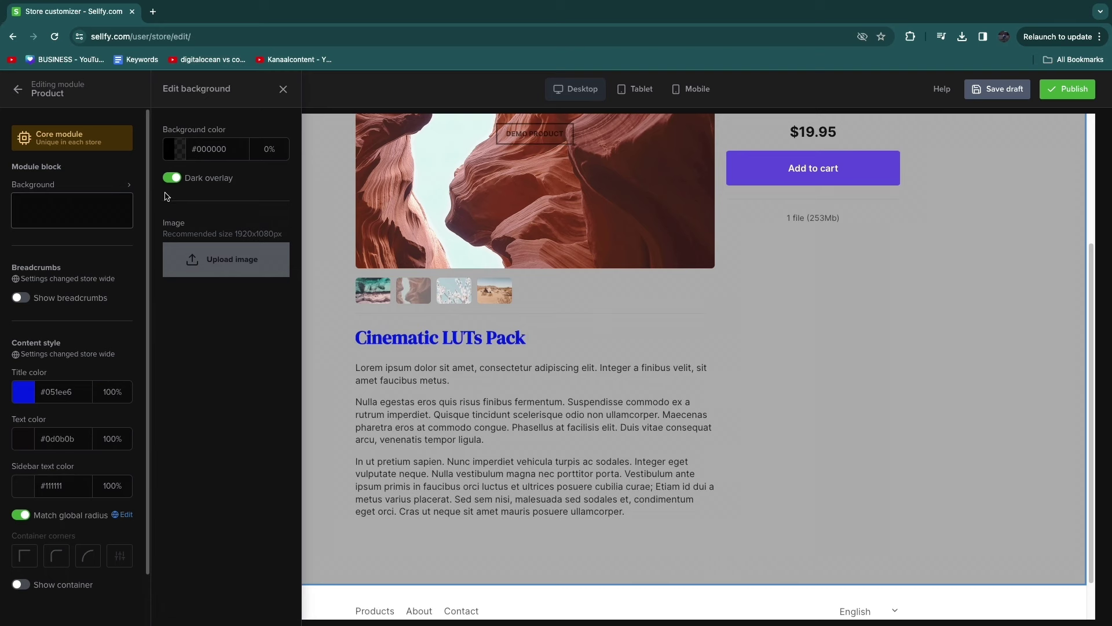
{"action": "left_click", "coordinate": [171, 180]}
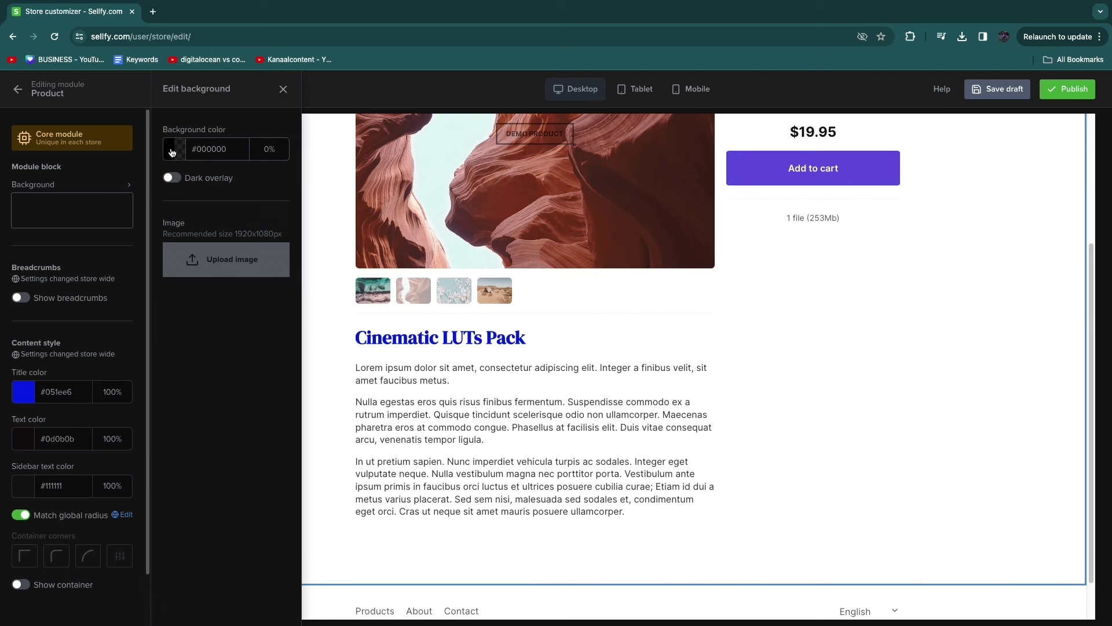
{"action": "left_click", "coordinate": [270, 152]}
{"action": "type", "text": "1"}
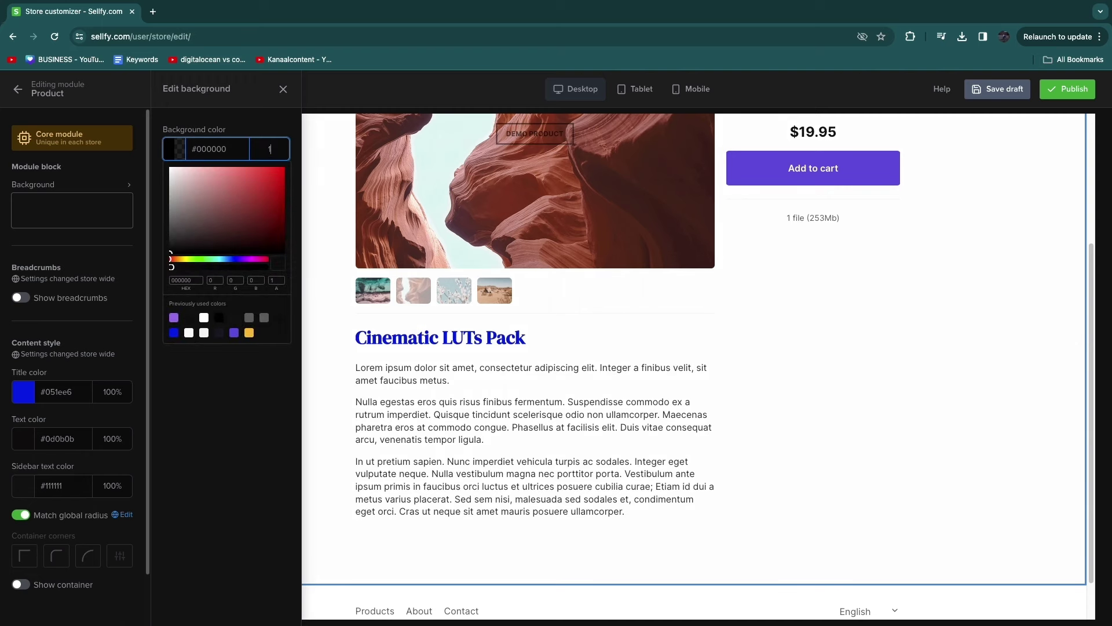
{"action": "type", "text": "00"}
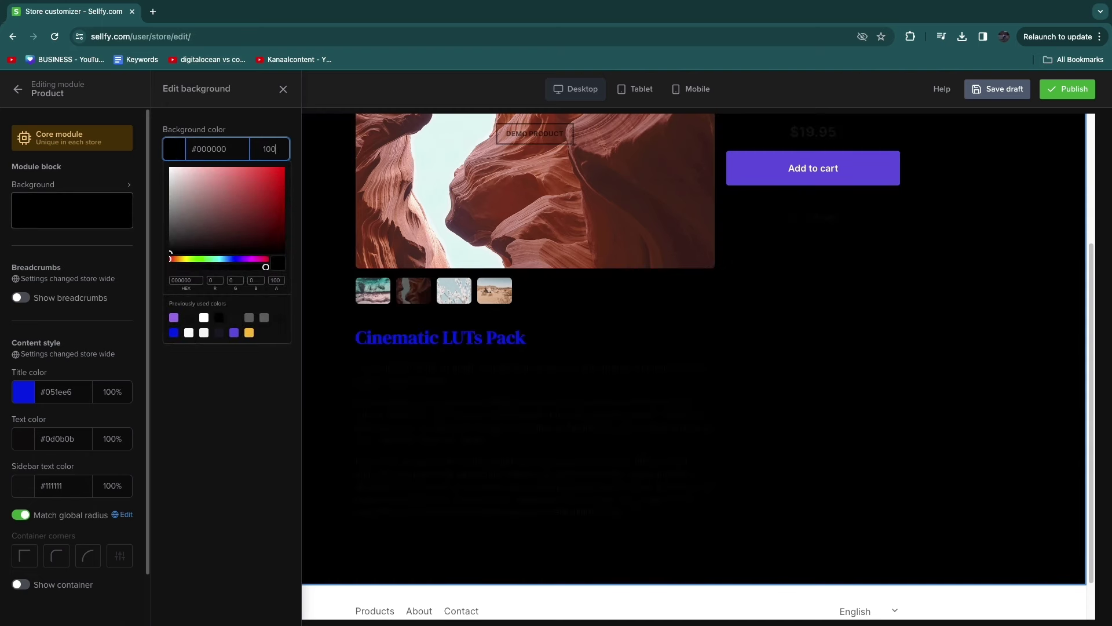
{"action": "key", "text": "BackSpace"}
{"action": "left_click", "coordinate": [234, 333]}
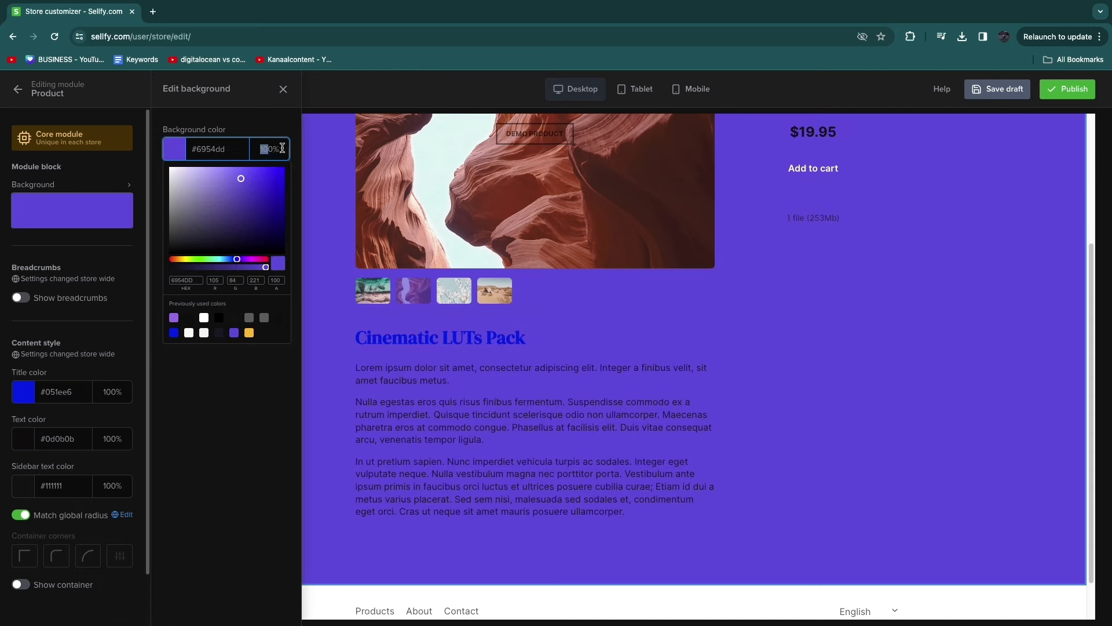
{"action": "key", "text": "BackSpace"}
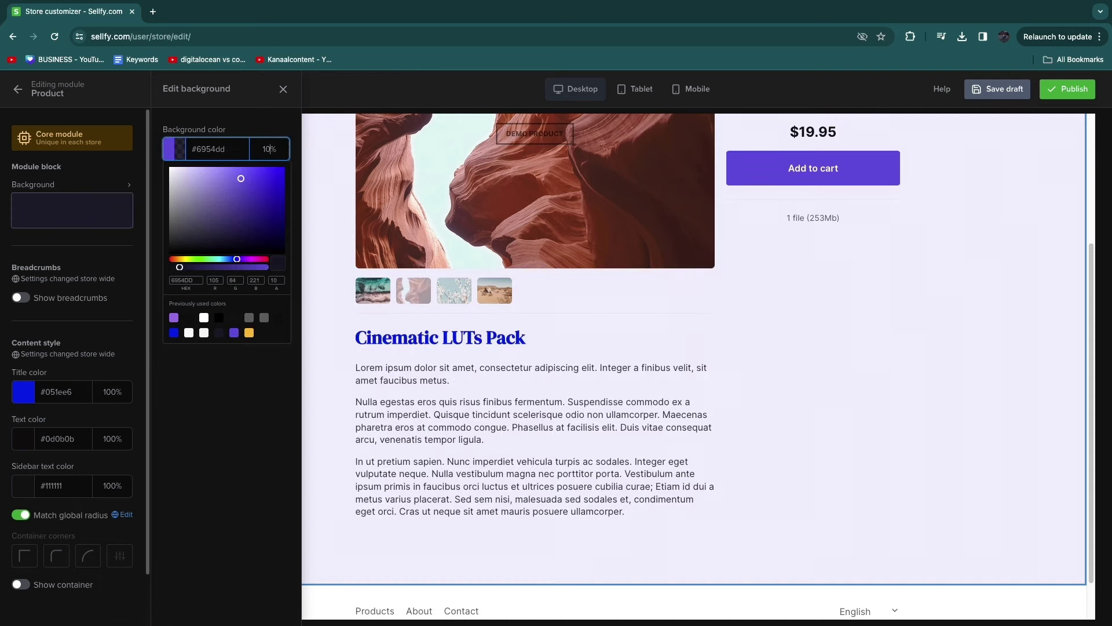
{"action": "key", "text": "BackSpace"}
{"action": "key", "text": "BackSpace"}
{"action": "type", "text": "20"}
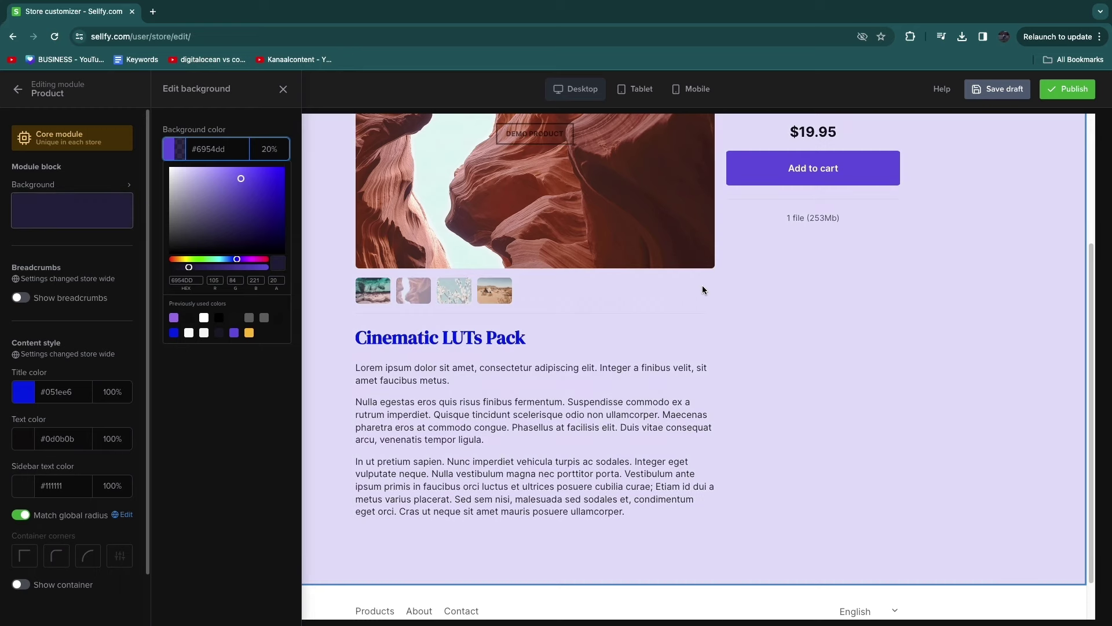
{"action": "key", "text": "BackSpace"}
{"action": "key", "text": "BackSpace"}
{"action": "type", "text": "1"}
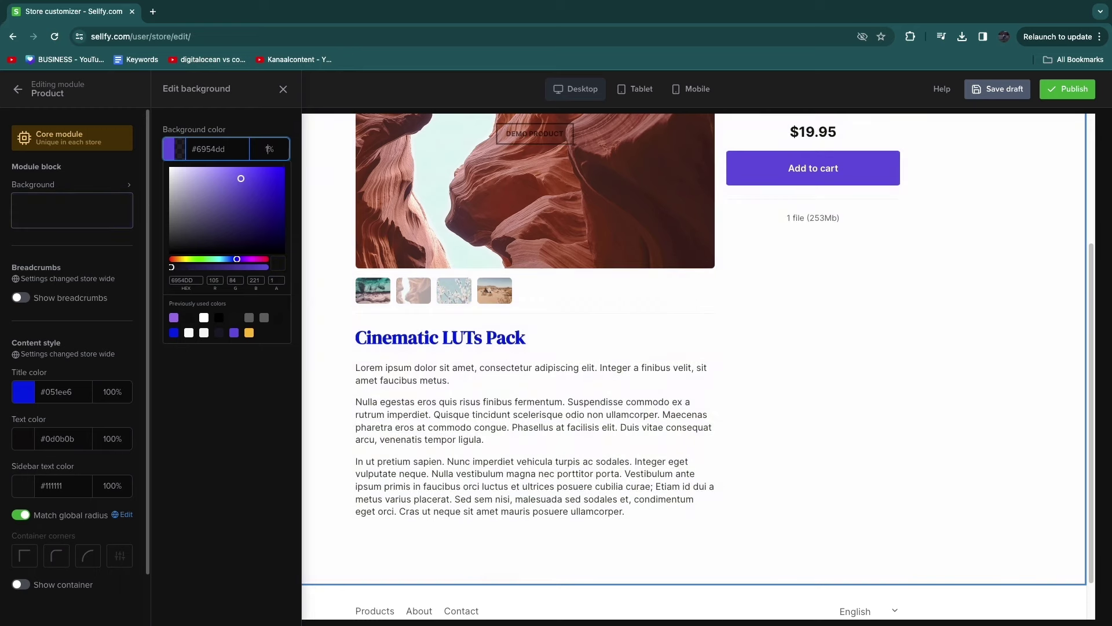
{"action": "type", "text": "5"}
{"action": "left_click", "coordinate": [567, 312]}
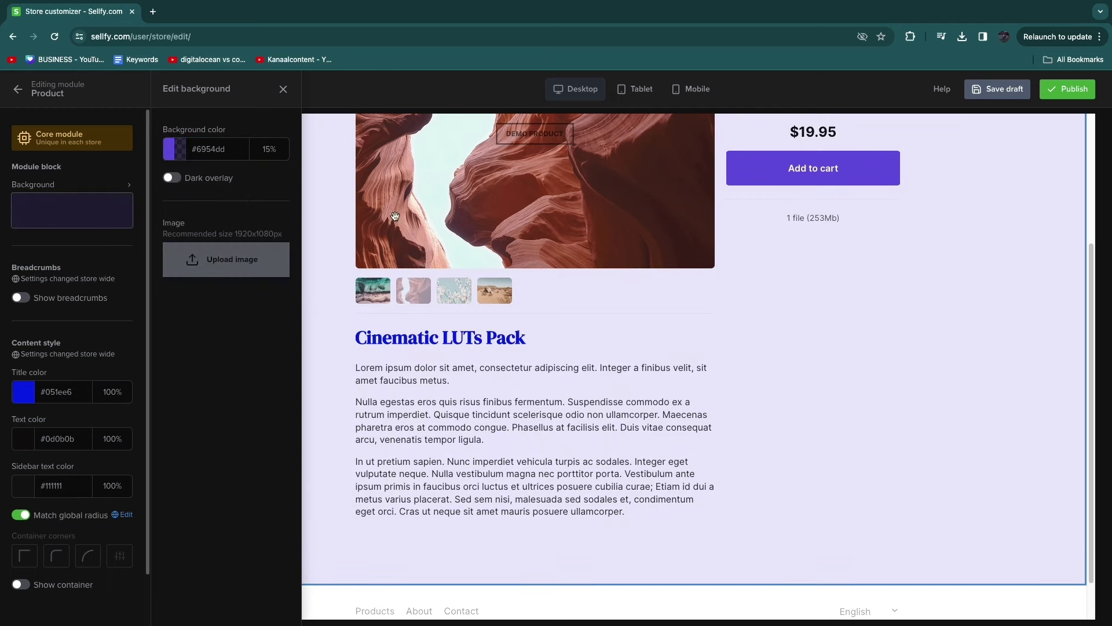
Close the background settings and scroll through the full product page preview
{"action": "left_click", "coordinate": [284, 89]}
{"action": "scroll", "coordinate": [371, 347], "scroll_direction": "down", "scroll_amount": 4}
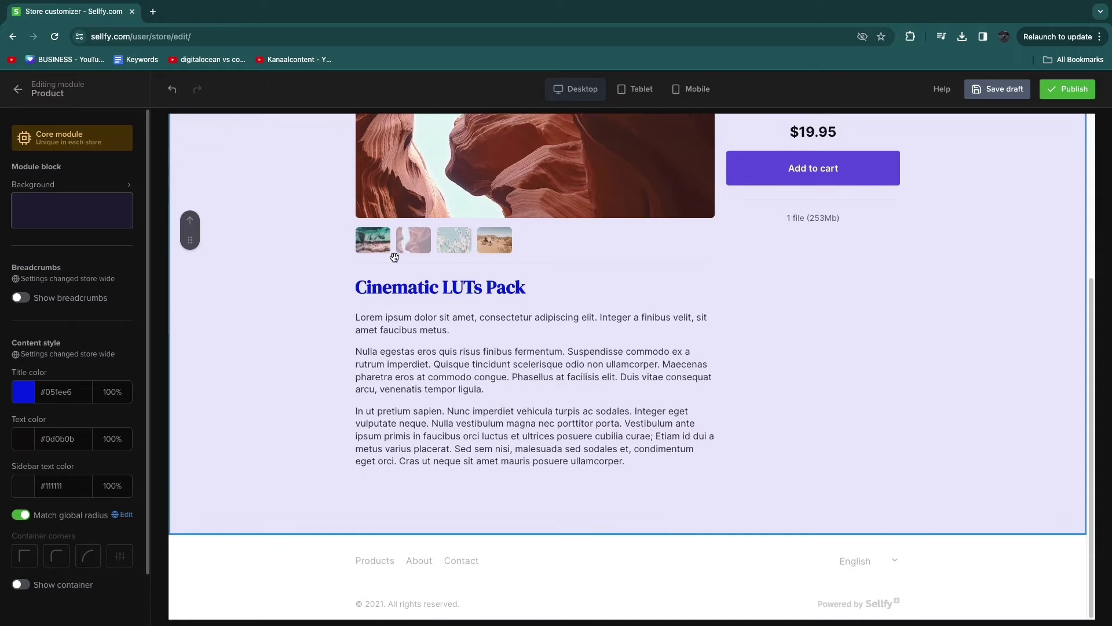
{"action": "scroll", "coordinate": [368, 241], "scroll_direction": "up", "scroll_amount": 3}
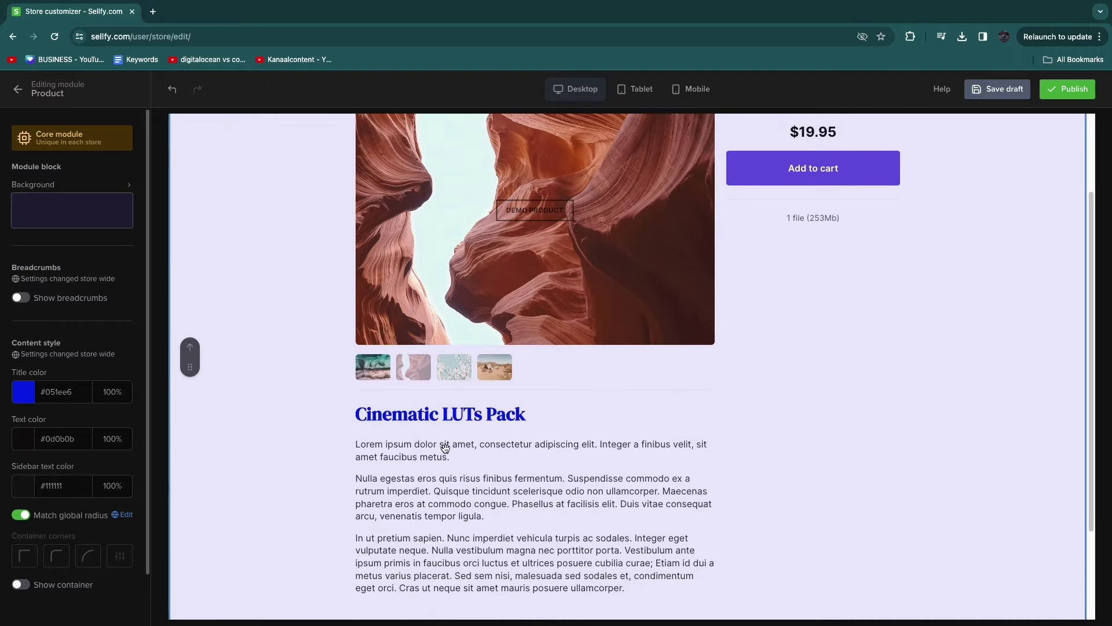
{"action": "scroll", "coordinate": [444, 227], "scroll_direction": "up", "scroll_amount": 2}
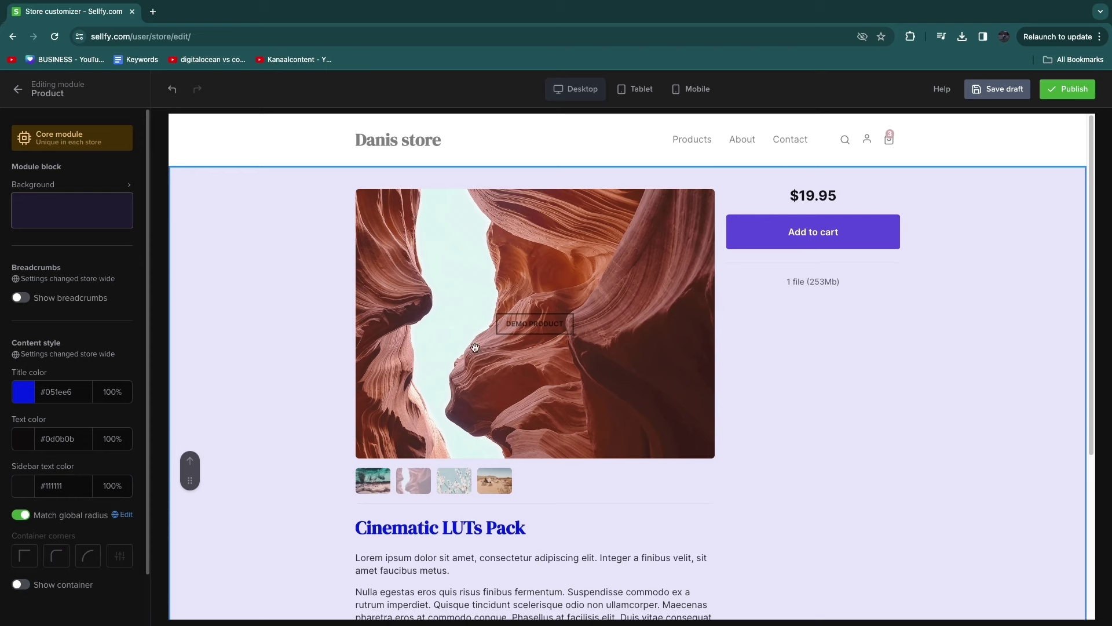
{"action": "scroll", "coordinate": [455, 449], "scroll_direction": "down", "scroll_amount": 2}
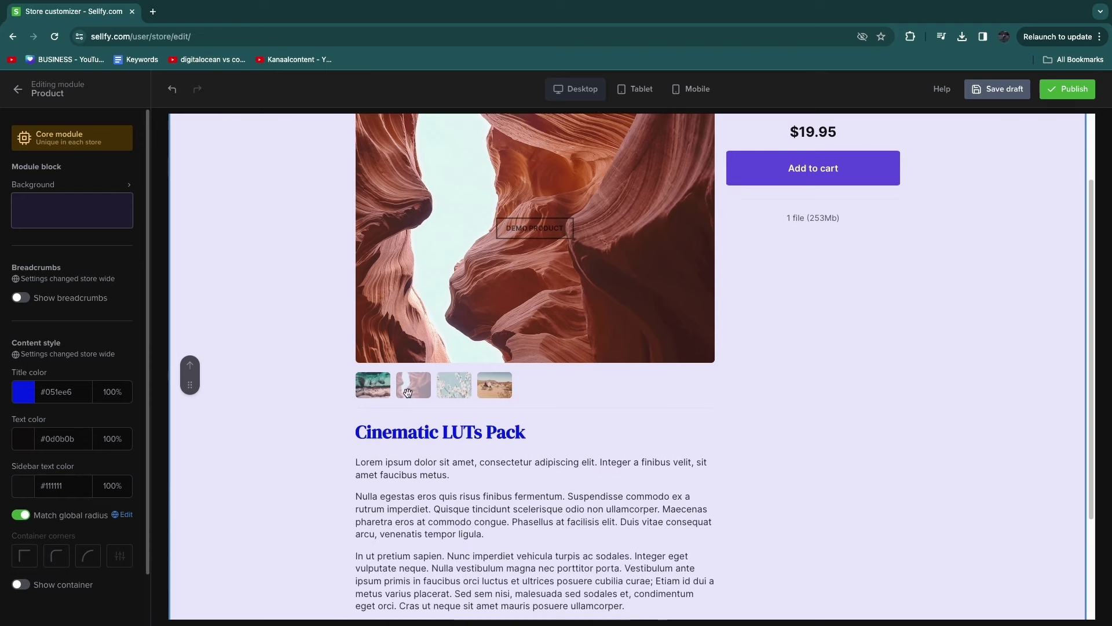
{"action": "scroll", "coordinate": [406, 455], "scroll_direction": "up", "scroll_amount": 2}
{"action": "scroll", "coordinate": [398, 304], "scroll_direction": "down", "scroll_amount": 5}
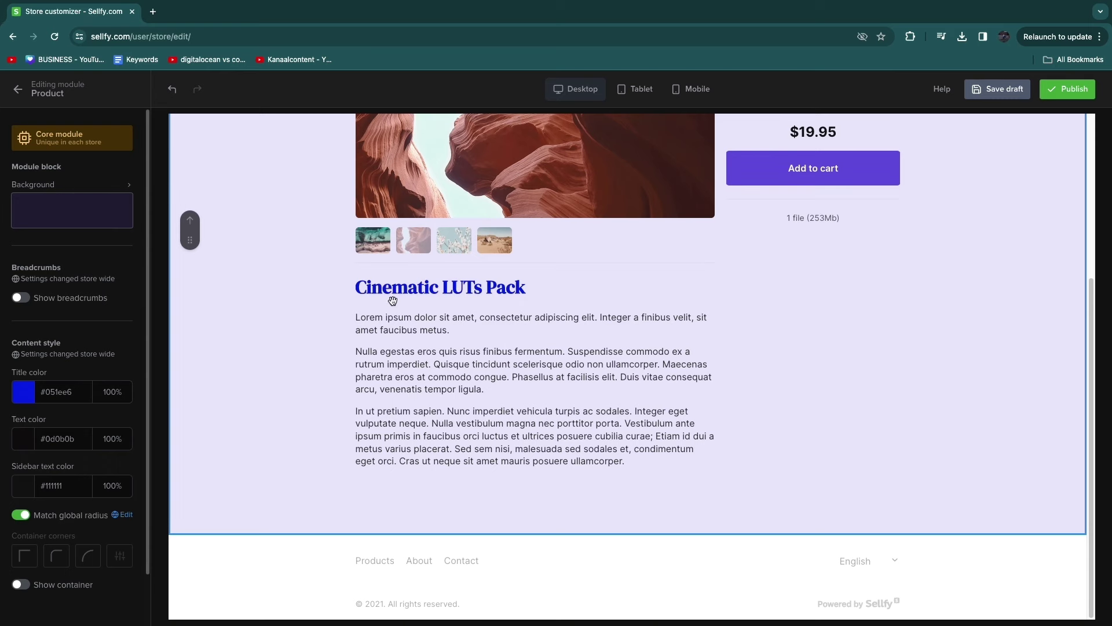
{"action": "scroll", "coordinate": [594, 250], "scroll_direction": "up", "scroll_amount": 2}
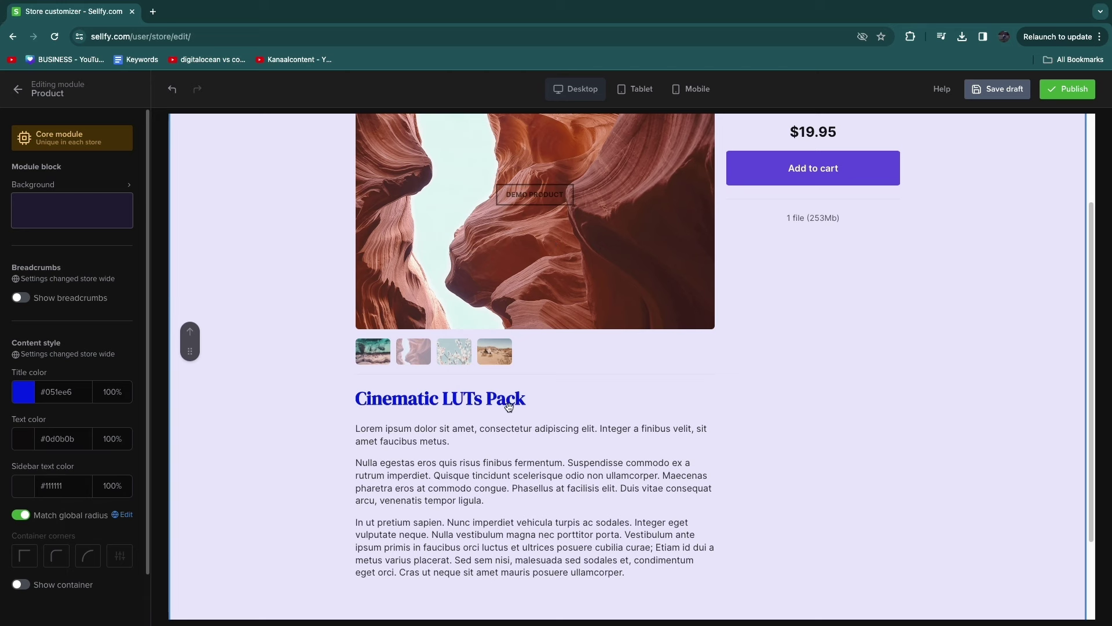
{"action": "scroll", "coordinate": [372, 418], "scroll_direction": "down", "scroll_amount": 2}
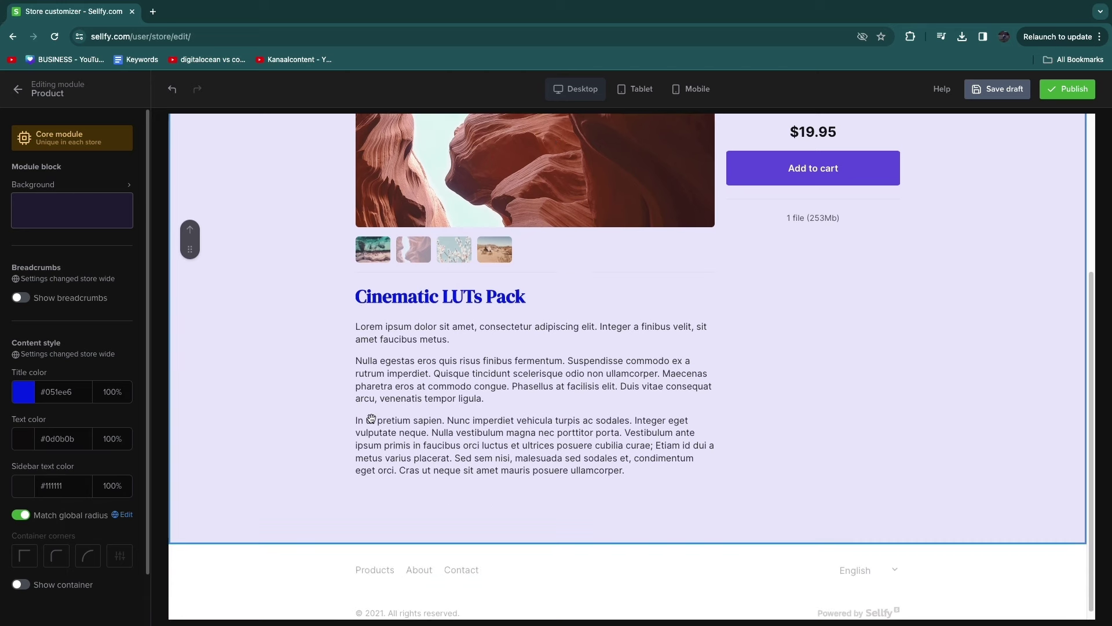
{"action": "scroll", "coordinate": [427, 314], "scroll_direction": "up", "scroll_amount": 5}
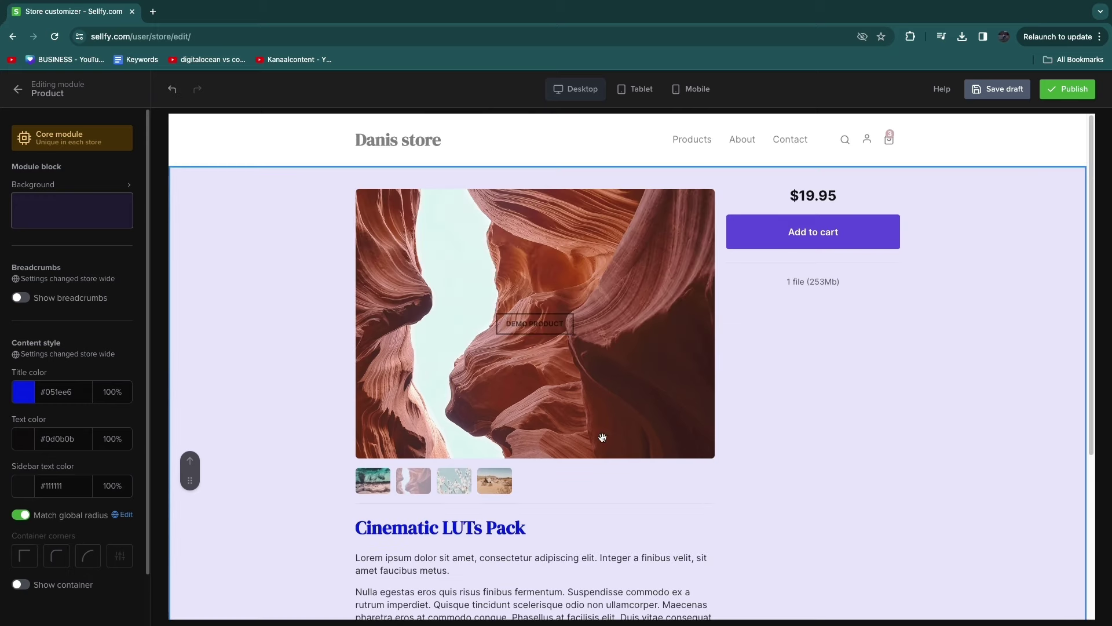
{"action": "scroll", "coordinate": [272, 284], "scroll_direction": "down", "scroll_amount": 3}
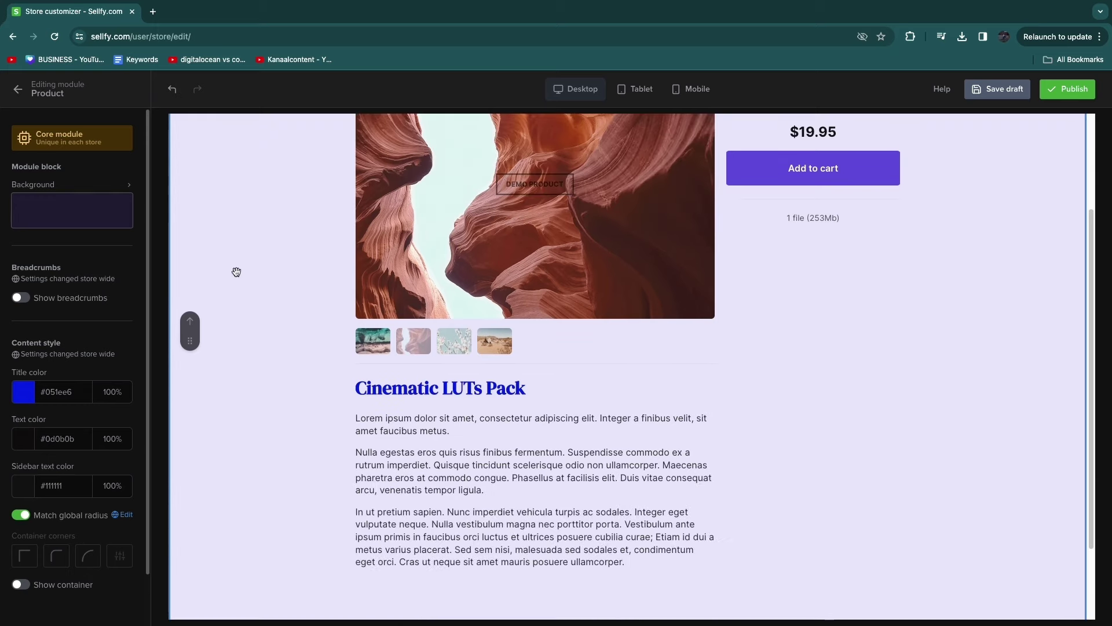
{"action": "scroll", "coordinate": [23, 400], "scroll_direction": "down", "scroll_amount": 1}
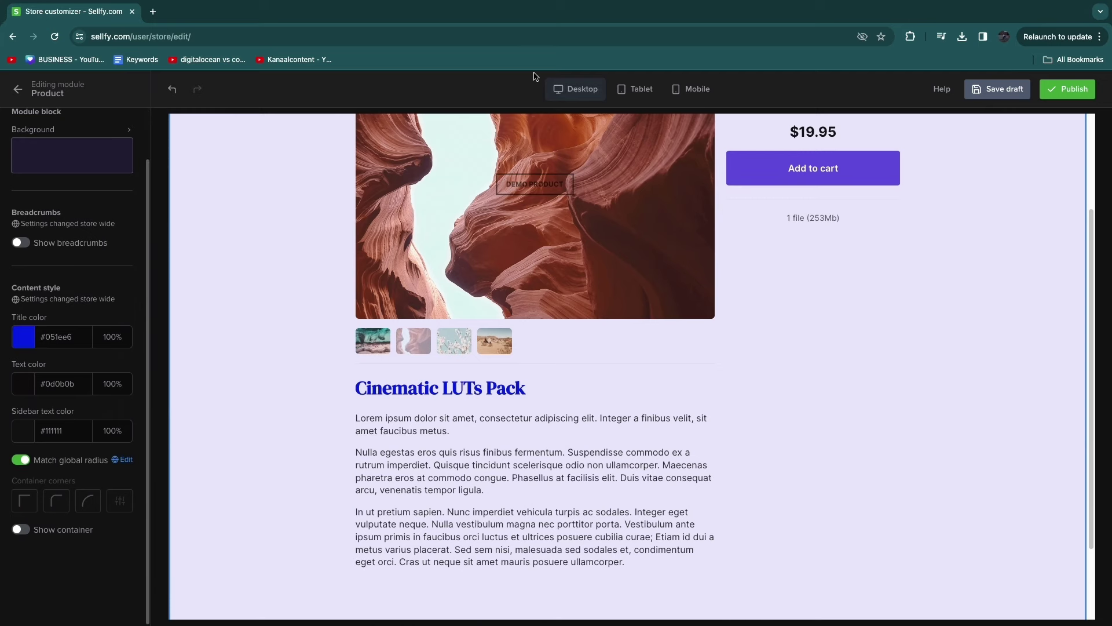
Check the tablet and mobile previews, return to desktop, and leave the product module
{"action": "left_click", "coordinate": [618, 94]}
{"action": "left_click", "coordinate": [694, 90]}
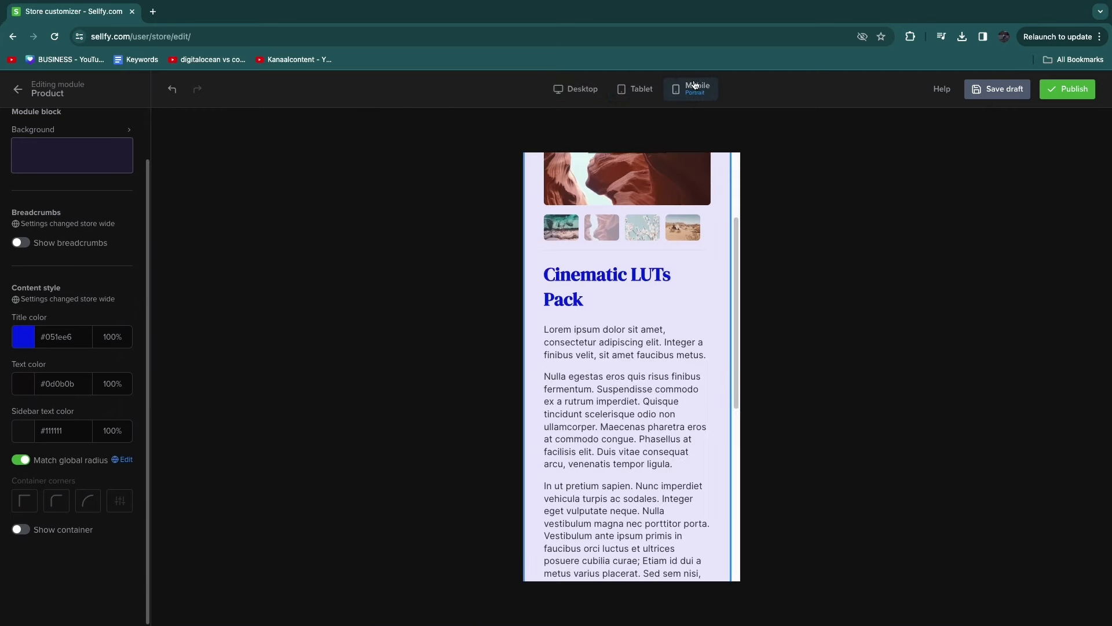
{"action": "scroll", "coordinate": [638, 411], "scroll_direction": "up", "scroll_amount": 1}
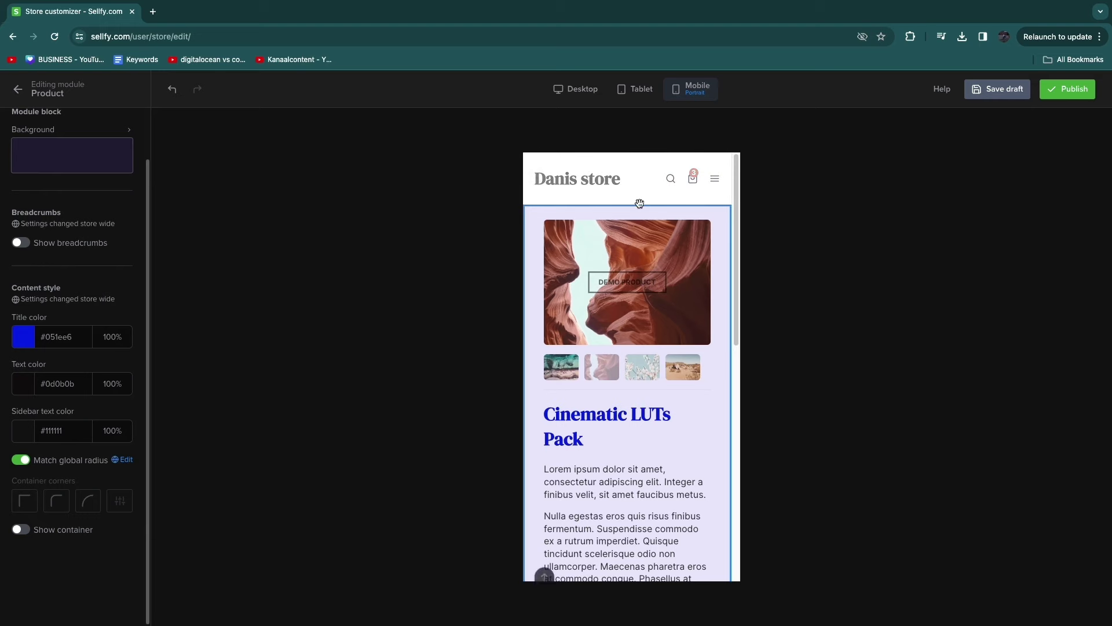
{"action": "left_click", "coordinate": [576, 89]}
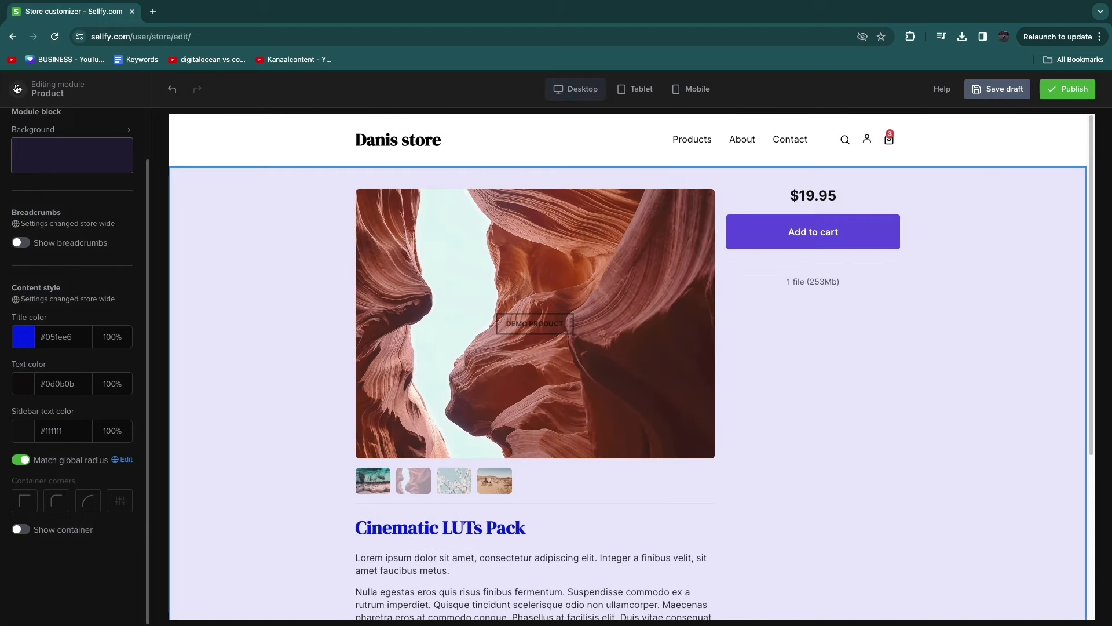
{"action": "left_click", "coordinate": [17, 88]}
Replace the Home hero block's background with the Shopify image from Downloads
{"action": "left_click", "coordinate": [18, 89]}
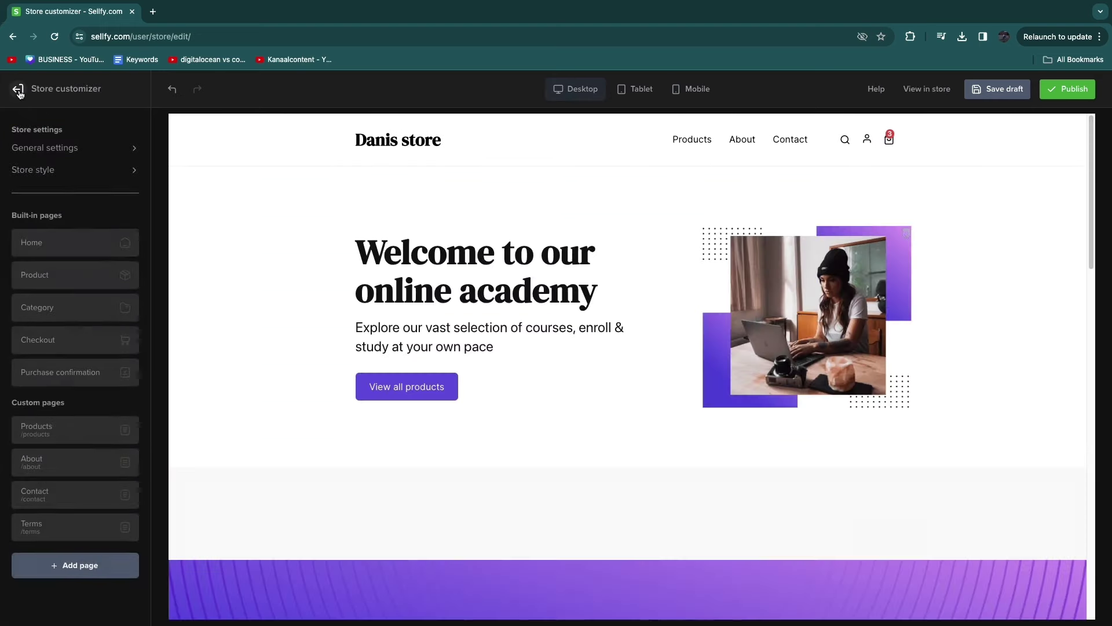
{"action": "left_click", "coordinate": [88, 254]}
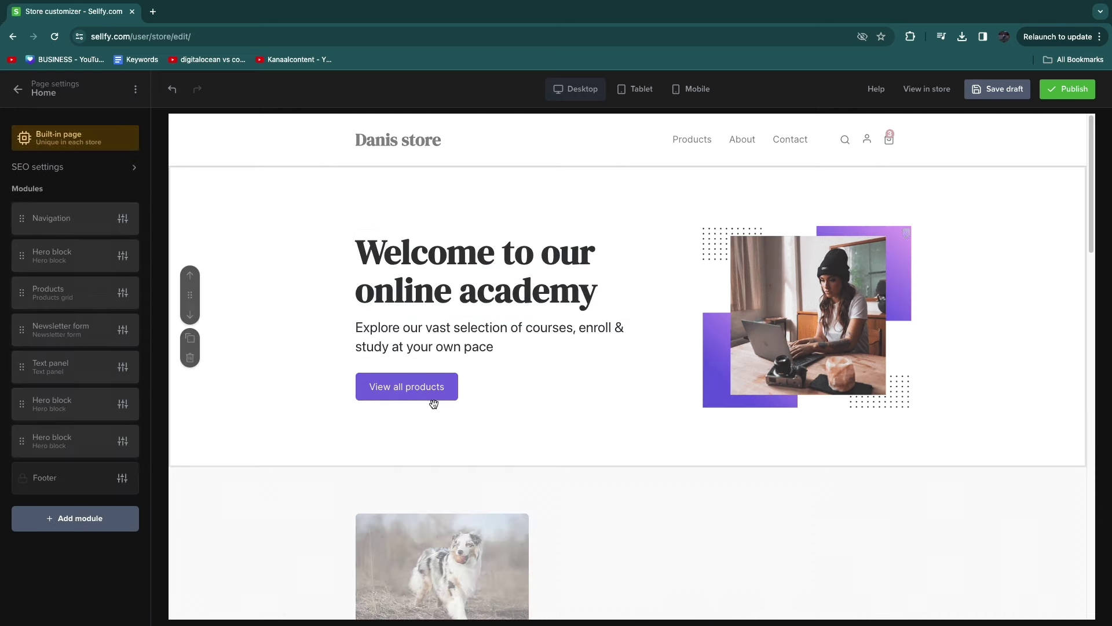
{"action": "left_click", "coordinate": [779, 267]}
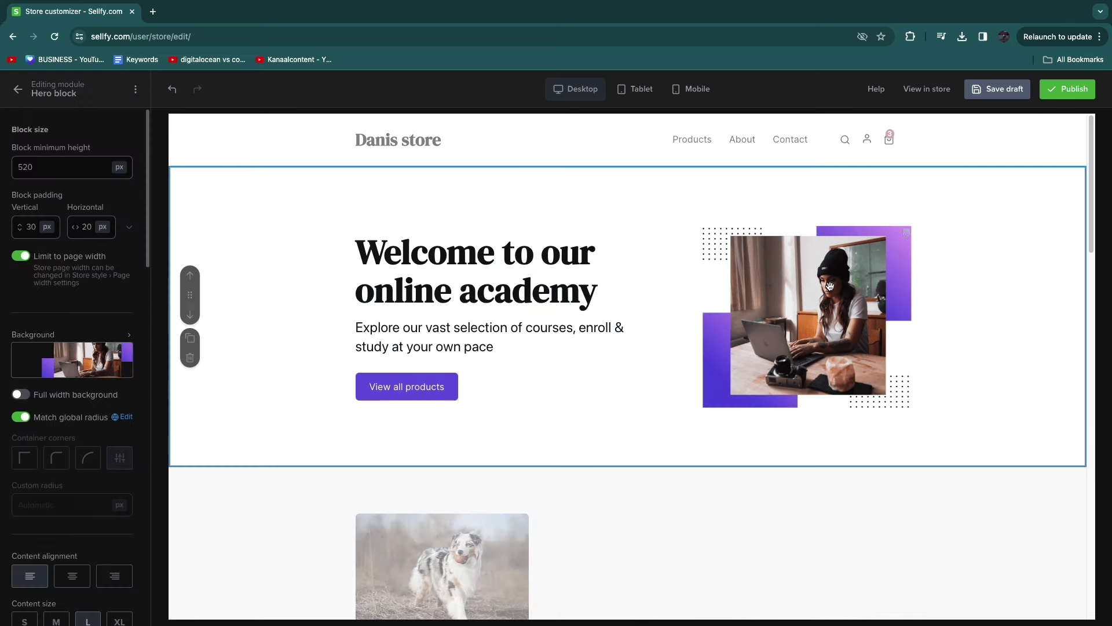
{"action": "left_click", "coordinate": [107, 368]}
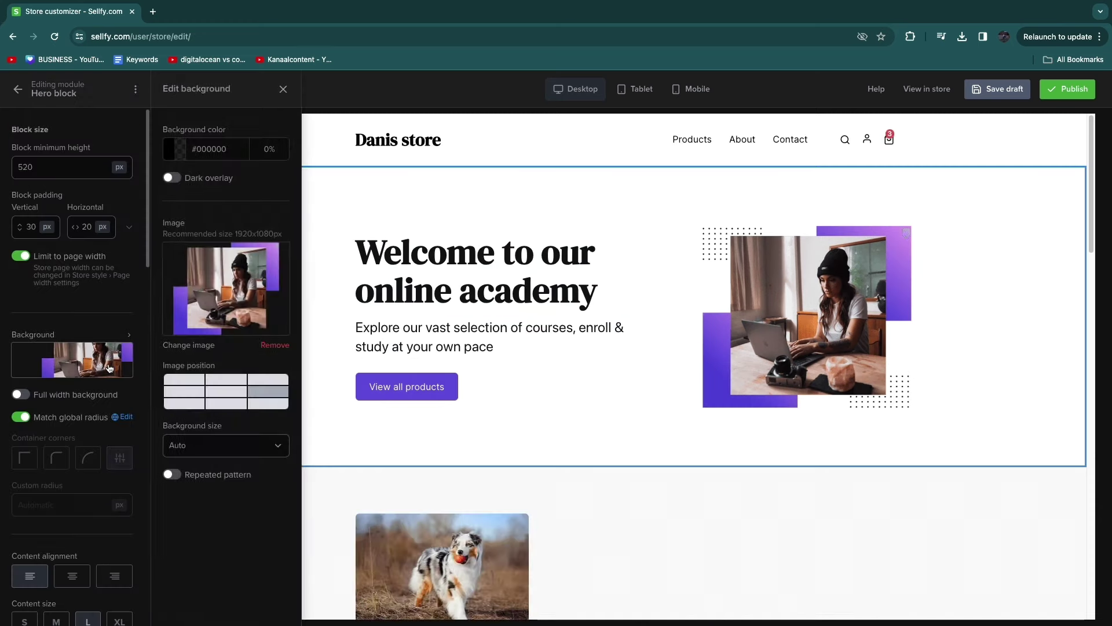
{"action": "left_click", "coordinate": [180, 345]}
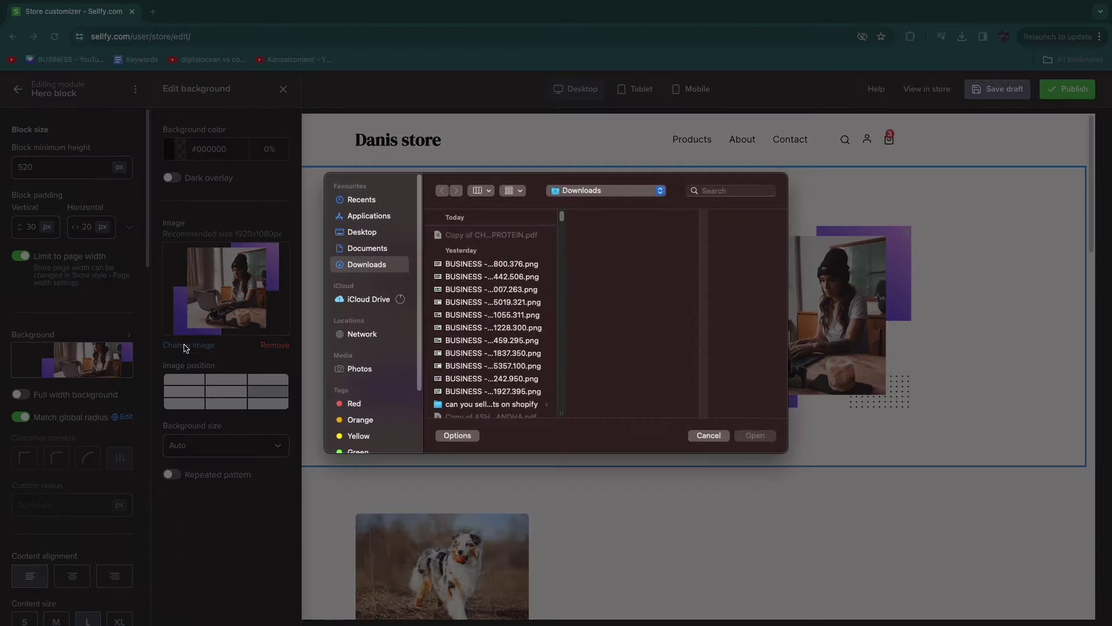
{"action": "left_click", "coordinate": [490, 264]}
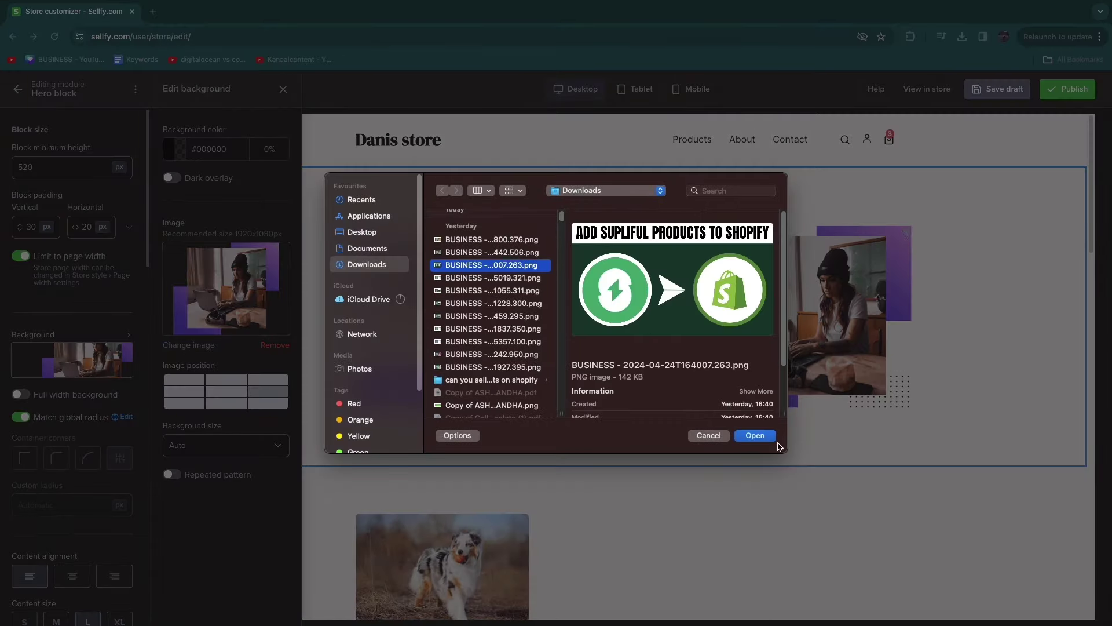
{"action": "left_click", "coordinate": [765, 439]}
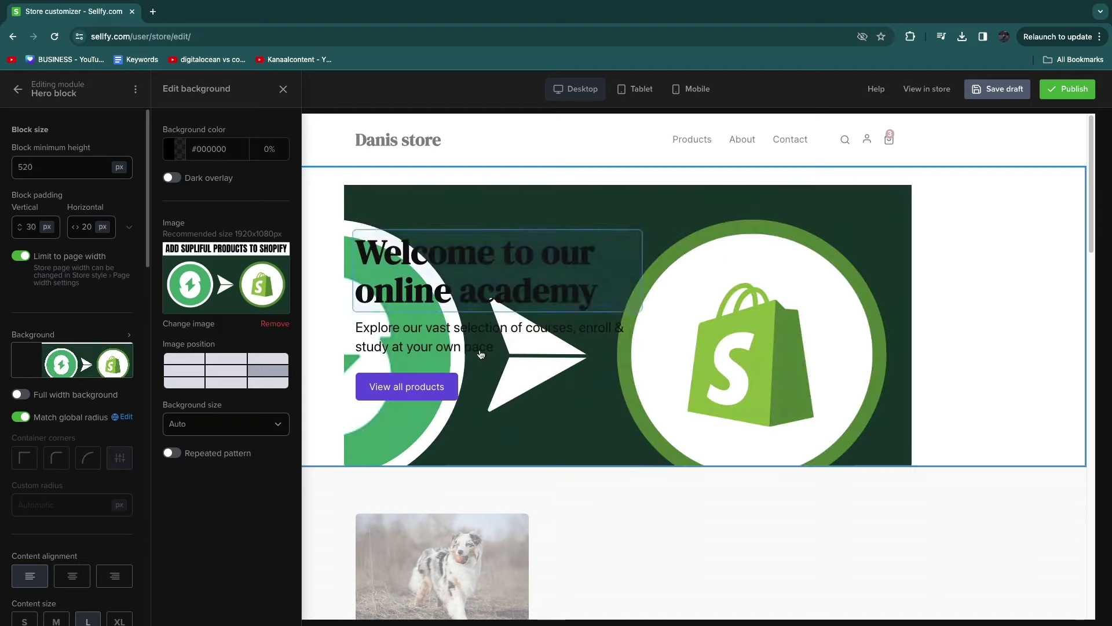
Try several image positions for the hero background, ending at middle-right
{"action": "left_click", "coordinate": [184, 370]}
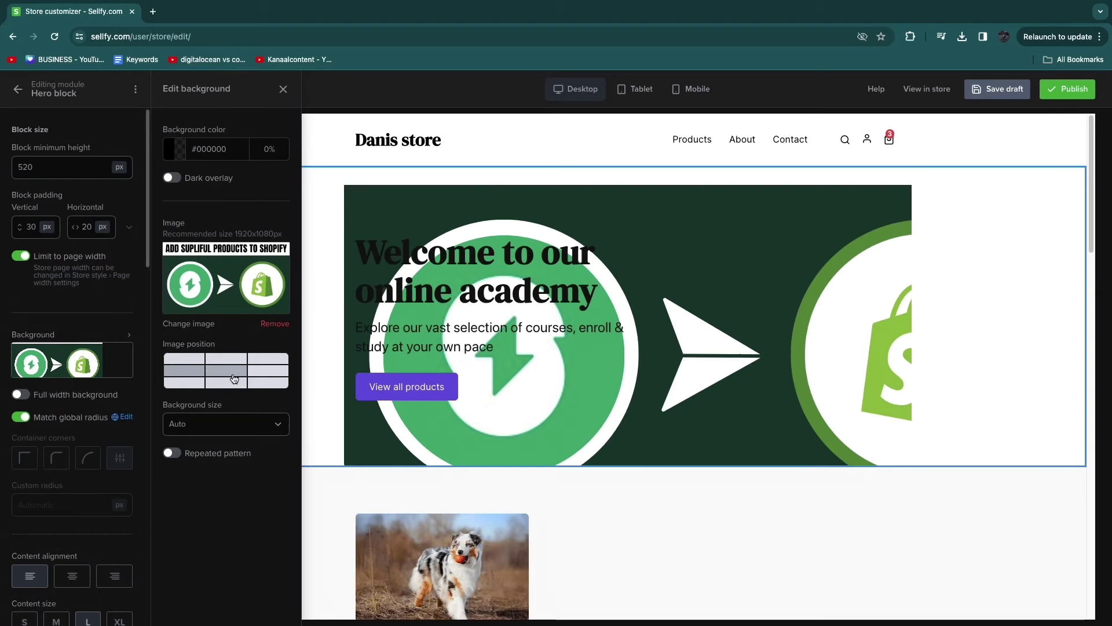
{"action": "left_click", "coordinate": [229, 370]}
{"action": "left_click", "coordinate": [265, 374]}
{"action": "left_click", "coordinate": [268, 359]}
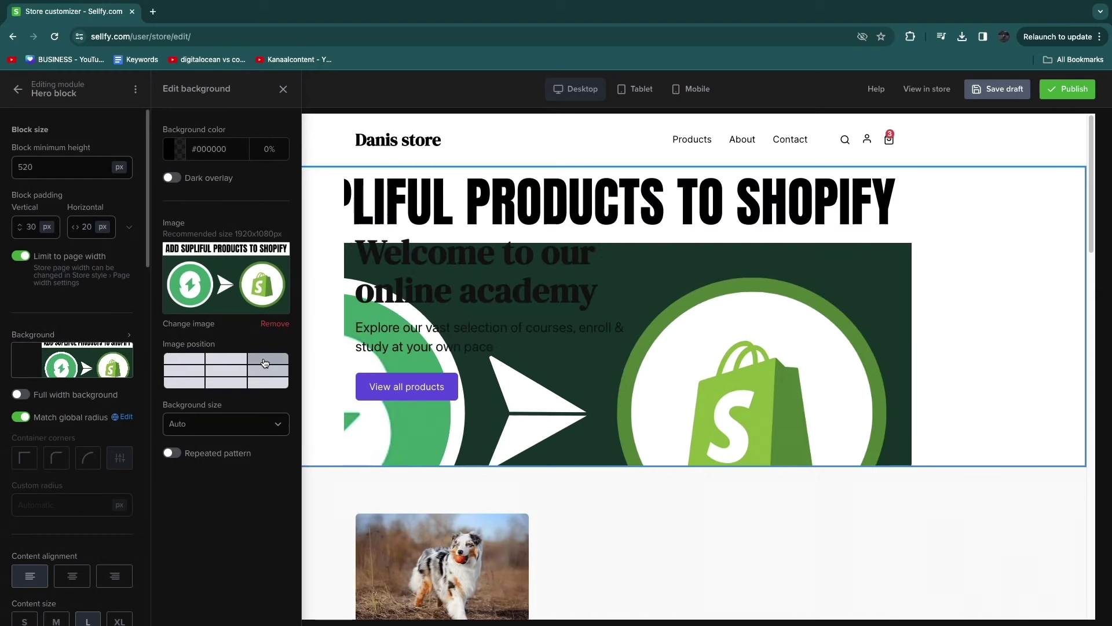
{"action": "left_click", "coordinate": [185, 359]}
{"action": "left_click", "coordinate": [226, 382]}
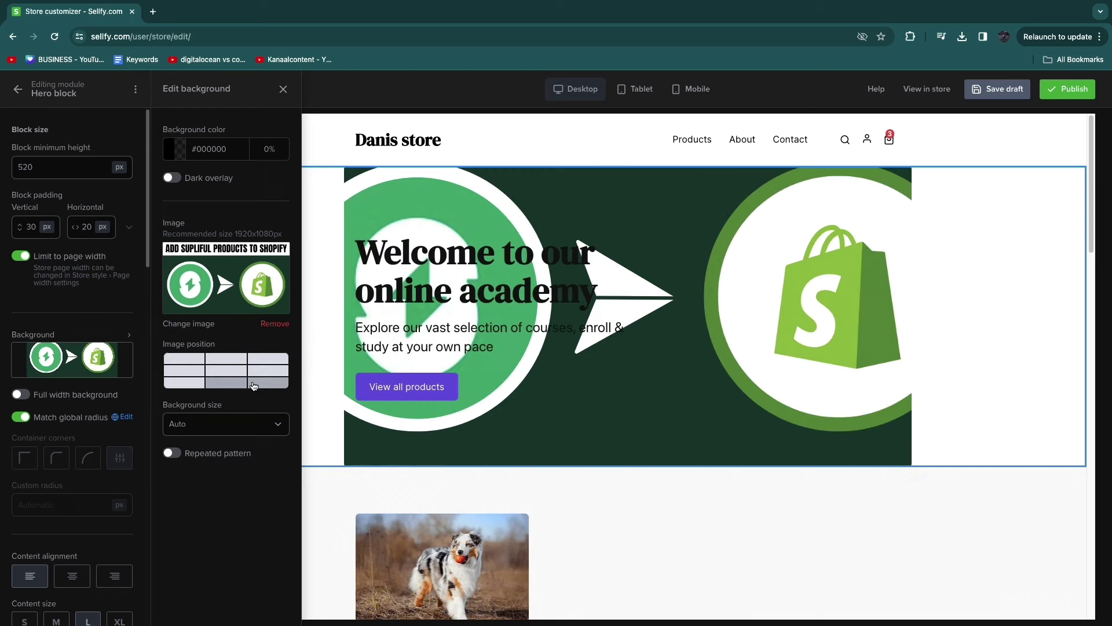
{"action": "left_click", "coordinate": [255, 374]}
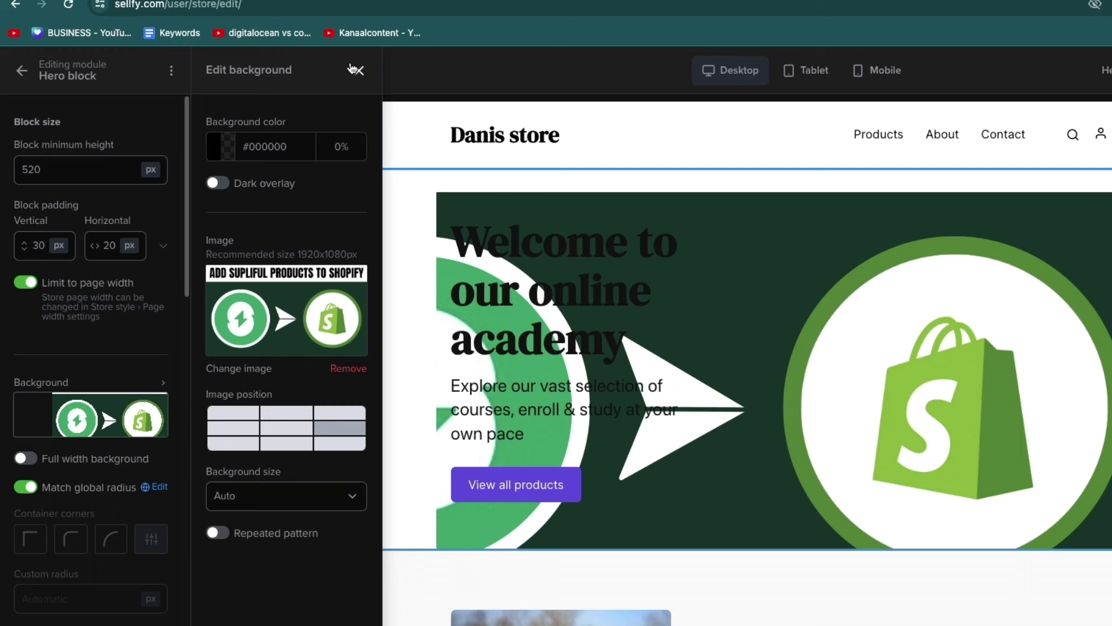
{"action": "left_click", "coordinate": [347, 72]}
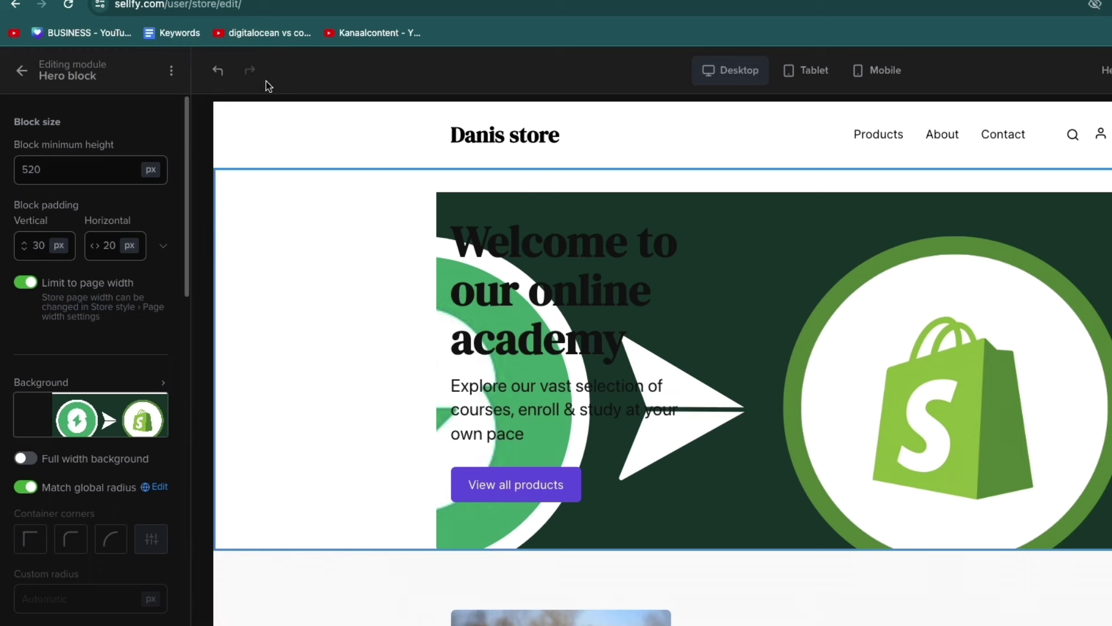
Undo the hero changes to bring back the original laptop-photo background
{"action": "left_click", "coordinate": [221, 73]}
{"action": "left_click", "coordinate": [219, 73]}
{"action": "left_click", "coordinate": [219, 73]}
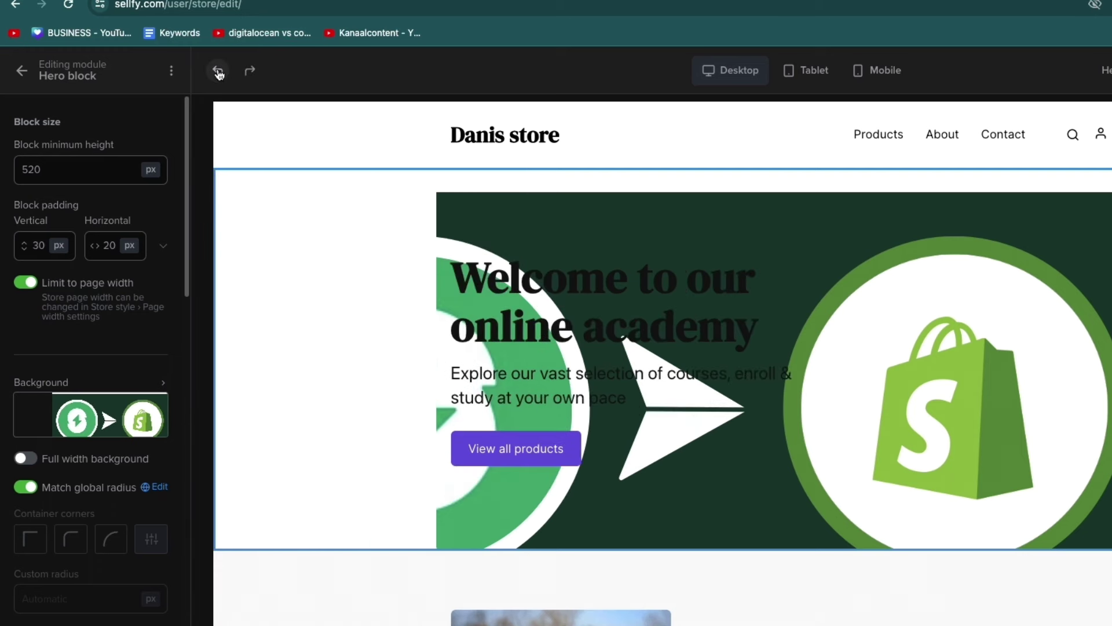
{"action": "left_click", "coordinate": [219, 73]}
{"action": "left_click", "coordinate": [219, 72]}
{"action": "left_click", "coordinate": [219, 73]}
{"action": "left_click", "coordinate": [219, 73]}
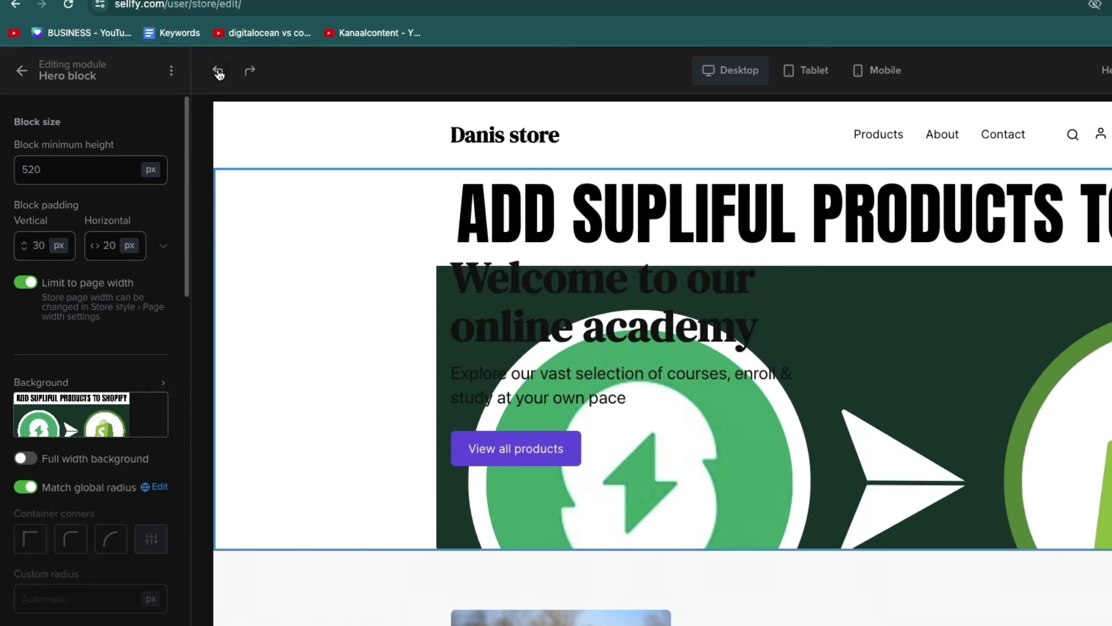
{"action": "left_click", "coordinate": [219, 72]}
{"action": "left_click", "coordinate": [219, 72]}
{"action": "left_click", "coordinate": [219, 73]}
{"action": "left_click", "coordinate": [219, 73]}
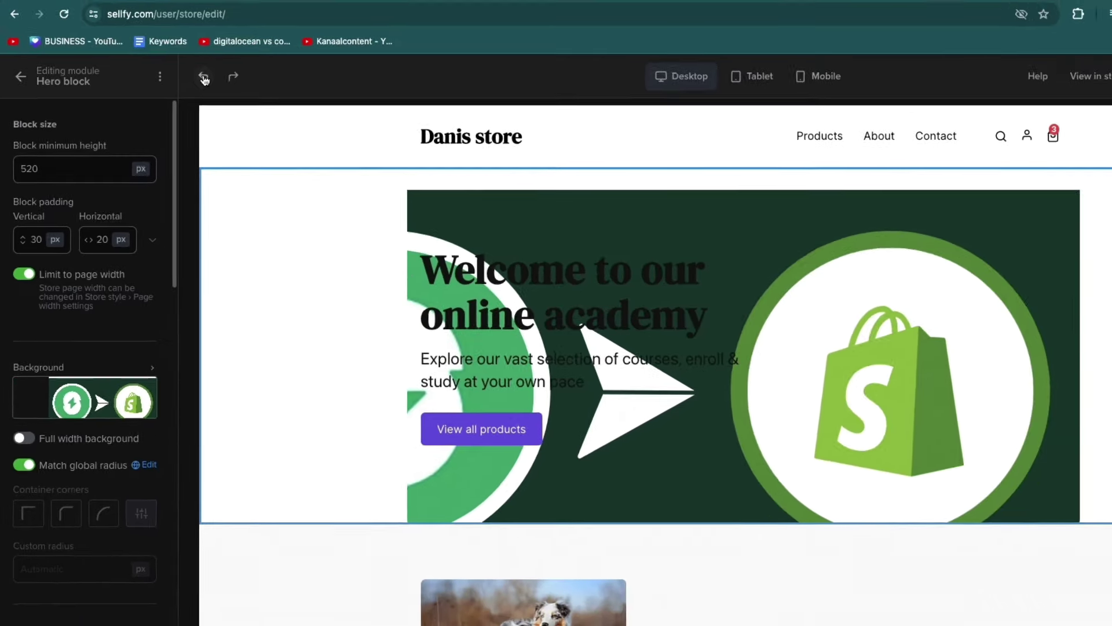
{"action": "left_click", "coordinate": [172, 91]}
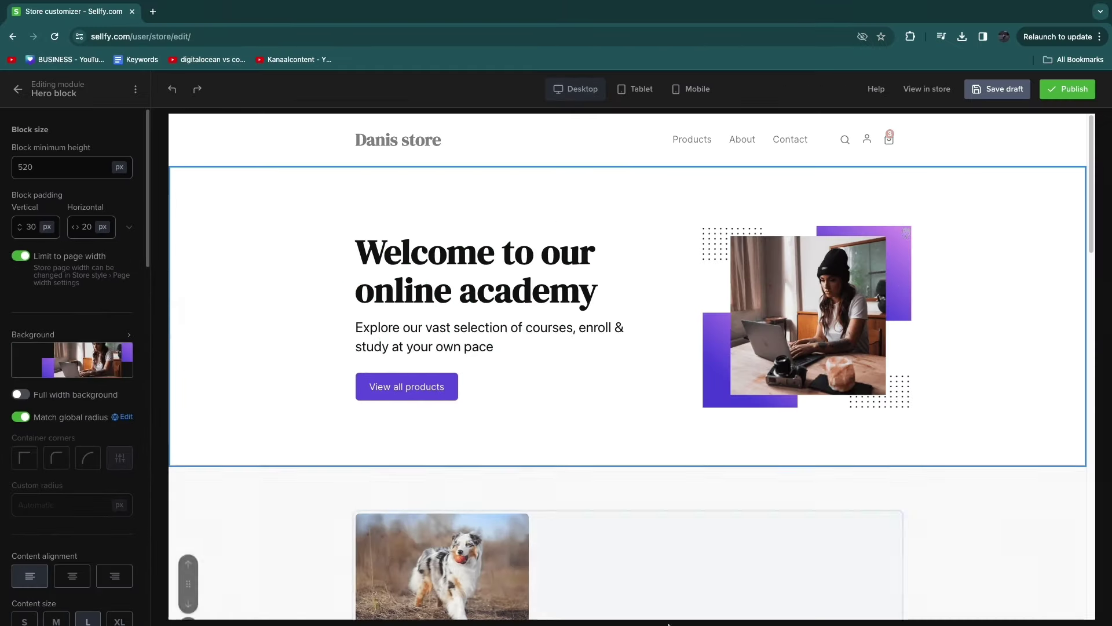
Give the Products module a purple #9e75e6 background
{"action": "scroll", "coordinate": [492, 478], "scroll_direction": "down", "scroll_amount": 3}
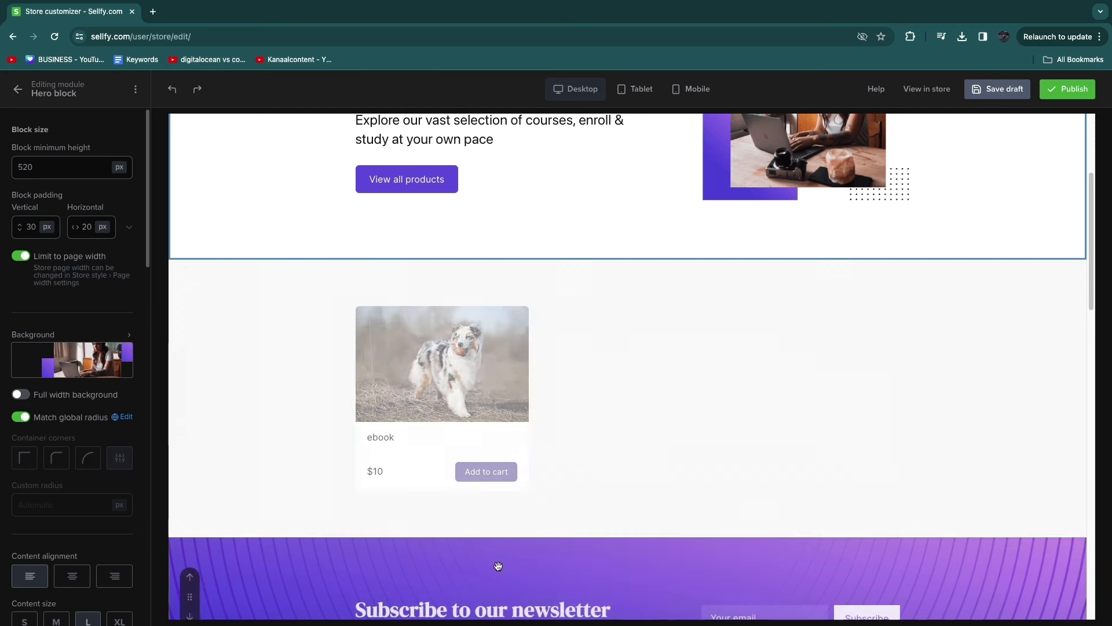
{"action": "scroll", "coordinate": [418, 417], "scroll_direction": "down", "scroll_amount": 1}
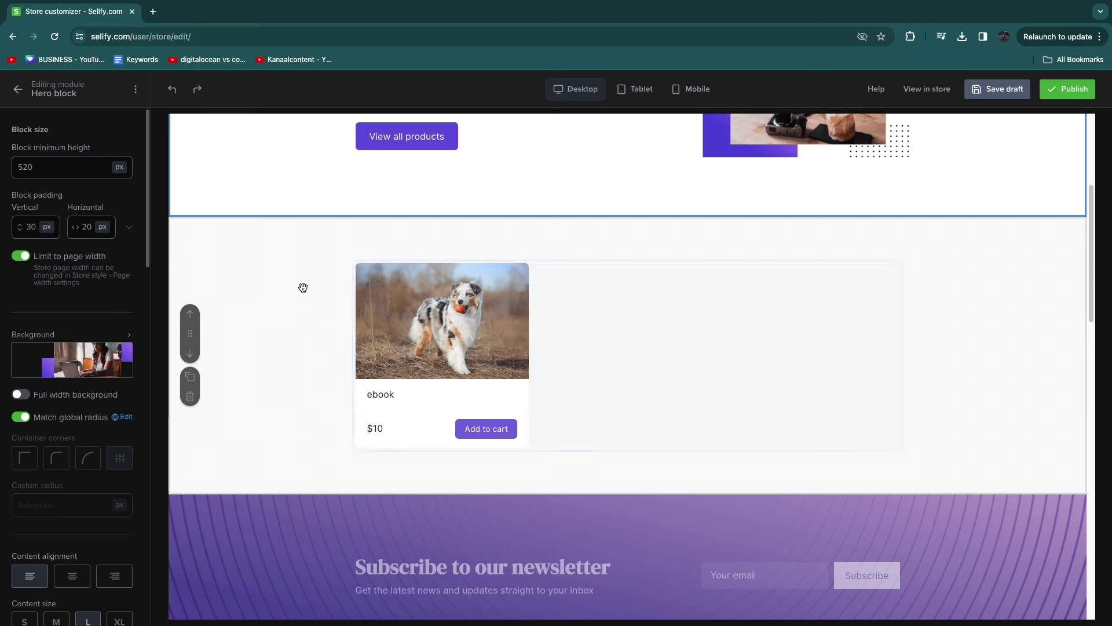
{"action": "left_click", "coordinate": [271, 316]}
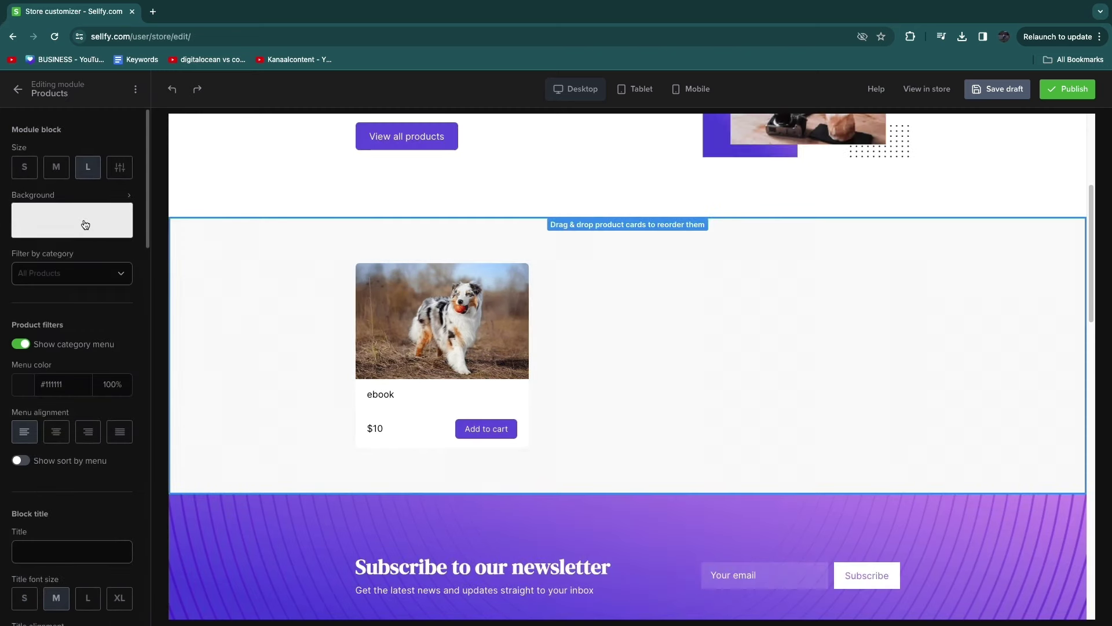
{"action": "left_click", "coordinate": [121, 224]}
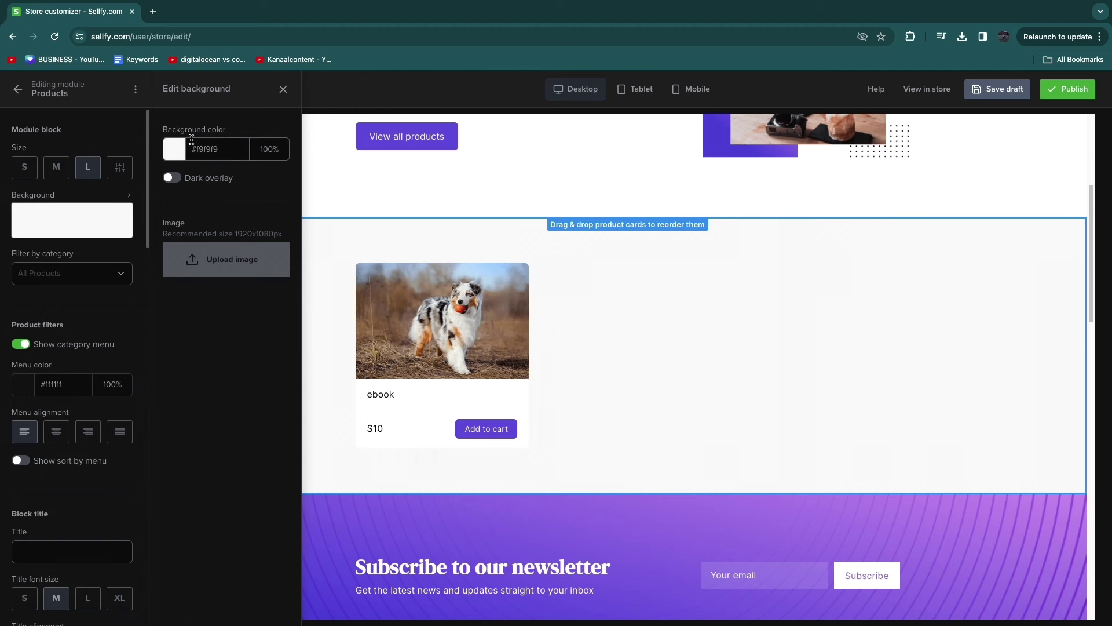
{"action": "left_click", "coordinate": [173, 149]}
{"action": "left_click", "coordinate": [174, 317]}
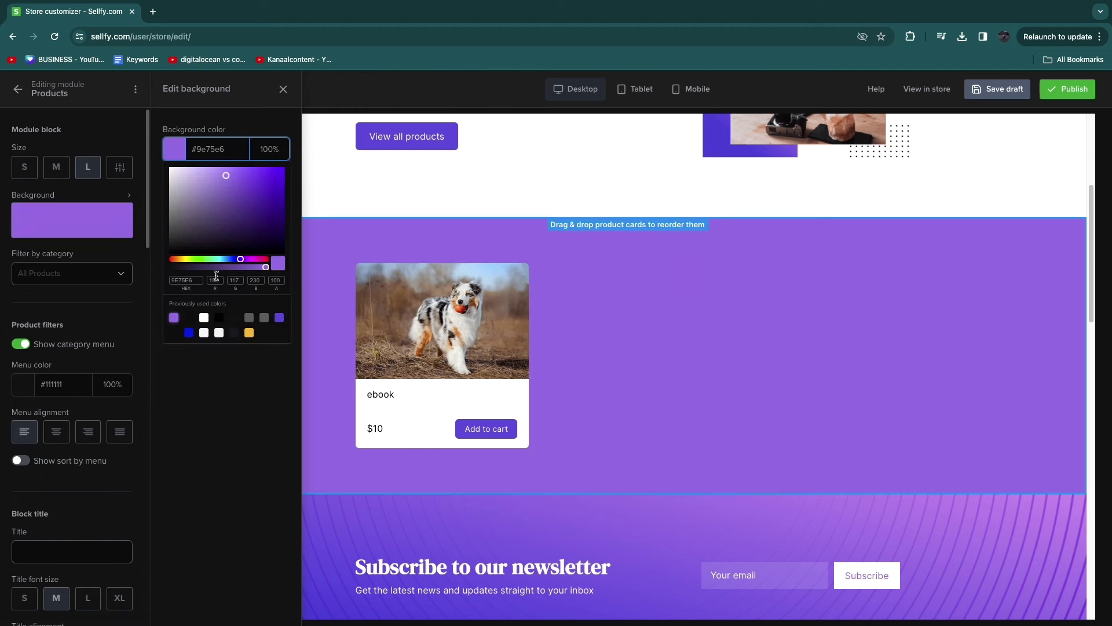
Set the products background opacity to 35%, then open the Newsletter form module
{"action": "left_click", "coordinate": [275, 150]}
{"action": "type", "text": "25"}
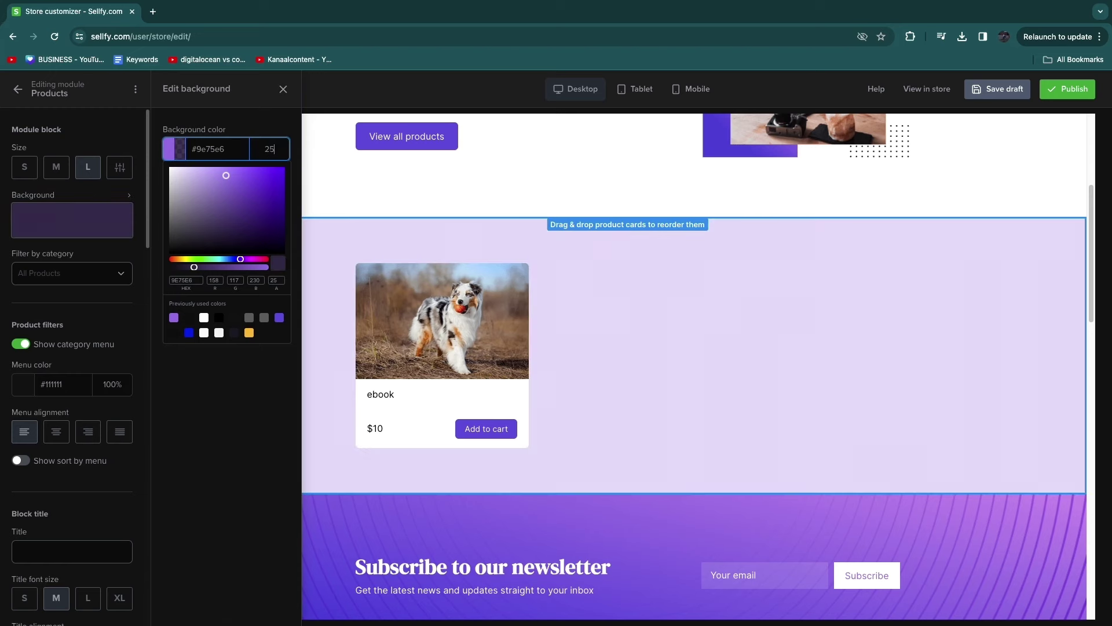
{"action": "left_click", "coordinate": [803, 445]}
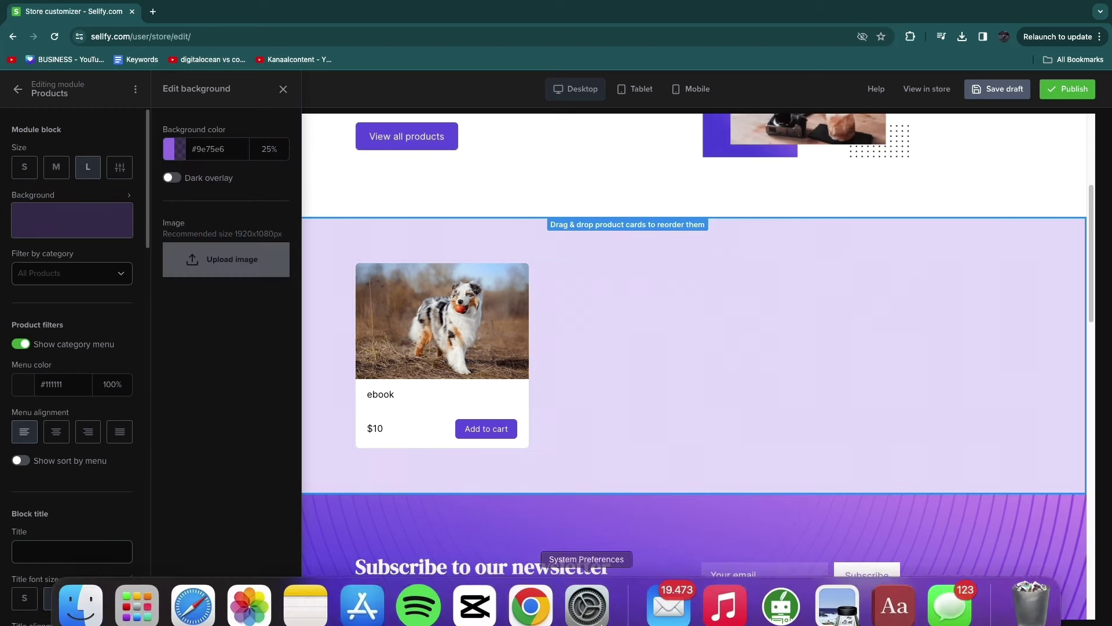
{"action": "left_click", "coordinate": [271, 149]}
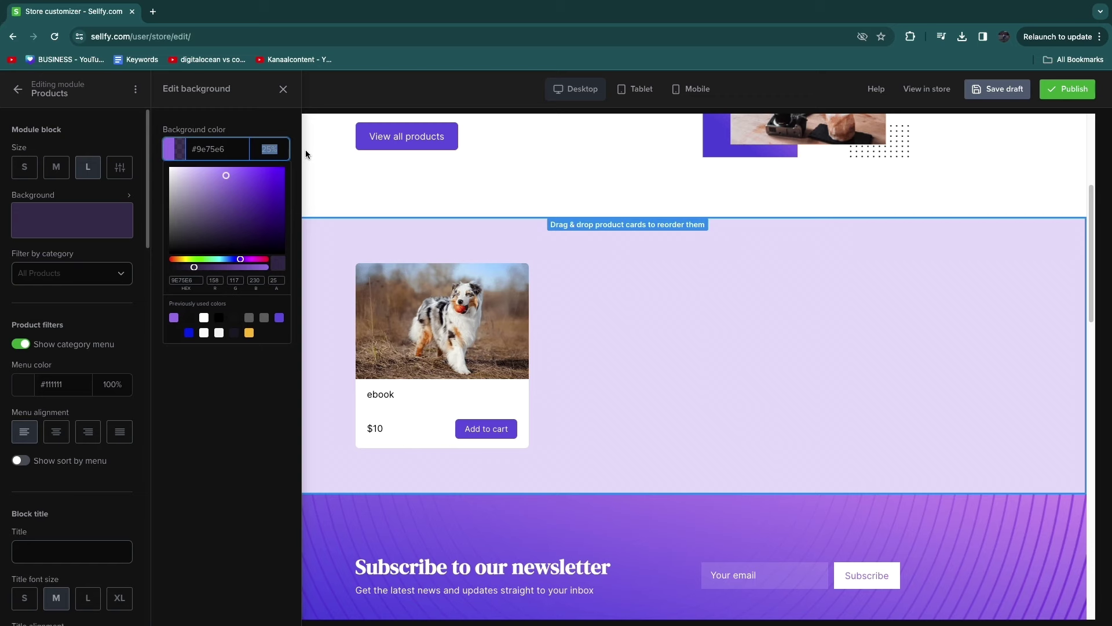
{"action": "type", "text": "35"}
{"action": "left_click", "coordinate": [360, 223]}
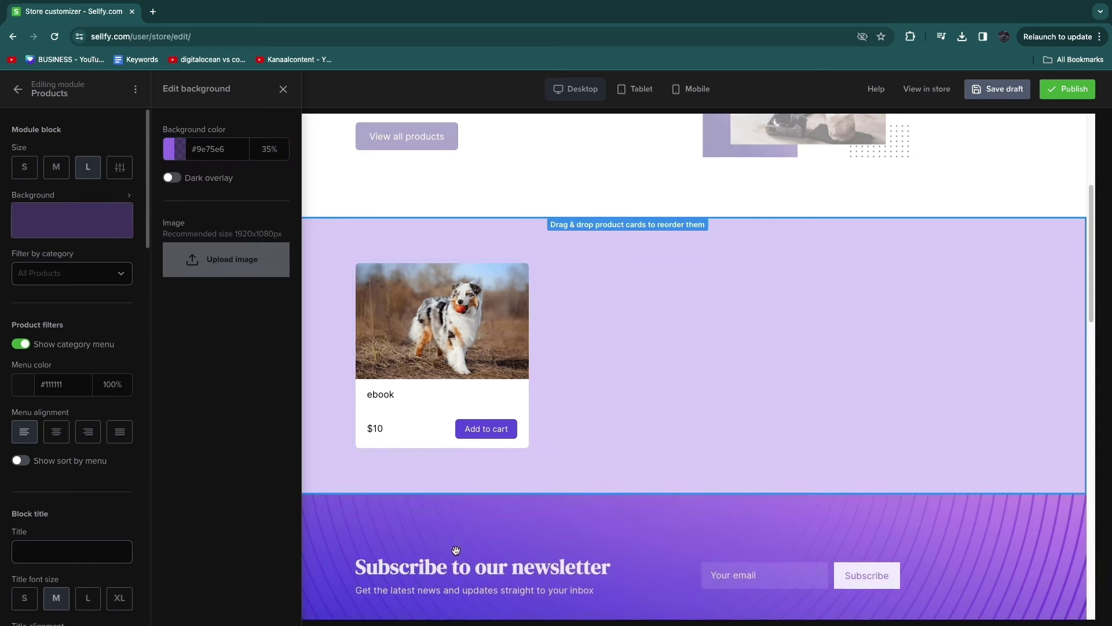
{"action": "scroll", "coordinate": [456, 550], "scroll_direction": "down", "scroll_amount": 3}
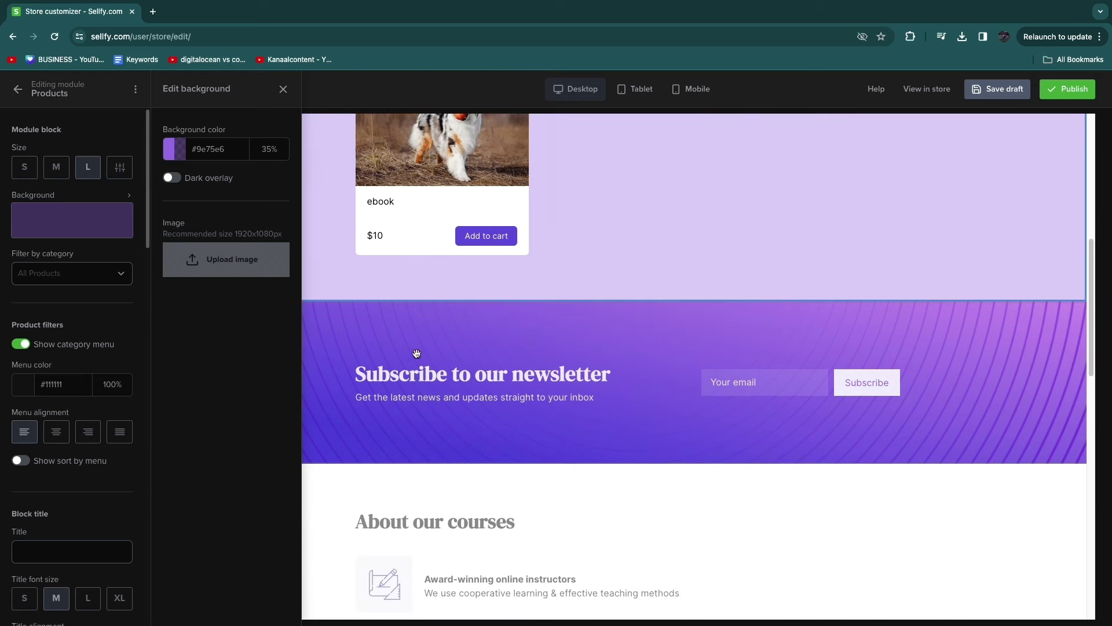
{"action": "left_click", "coordinate": [417, 353]}
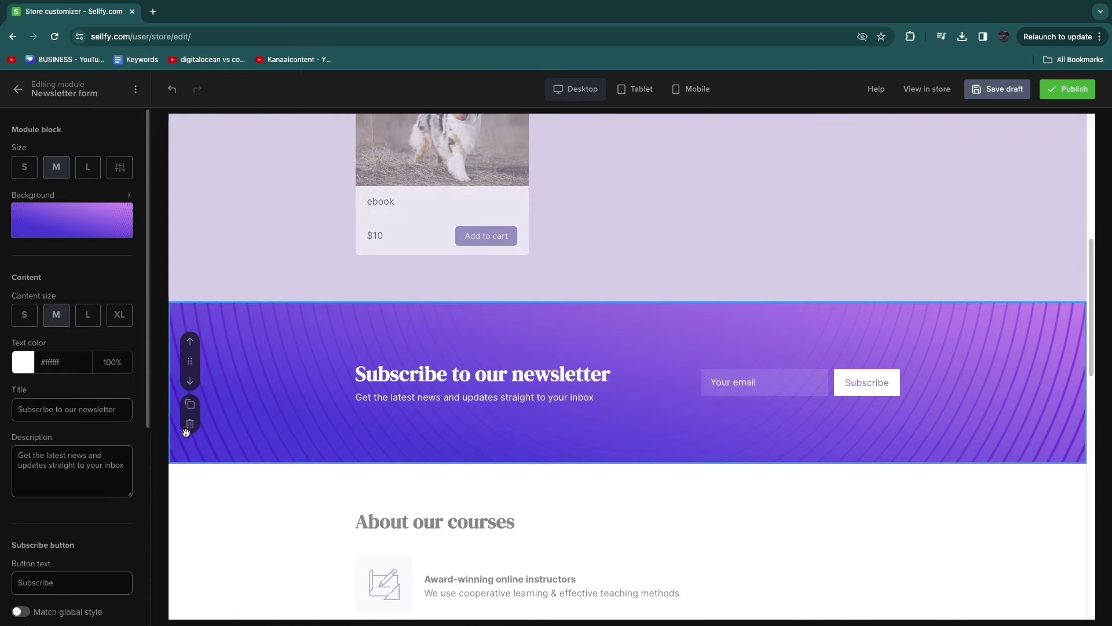
Delete the Newsletter form module and the 'Ready to join the academy?' hero block
{"action": "left_click", "coordinate": [188, 425]}
{"action": "left_click", "coordinate": [645, 348]}
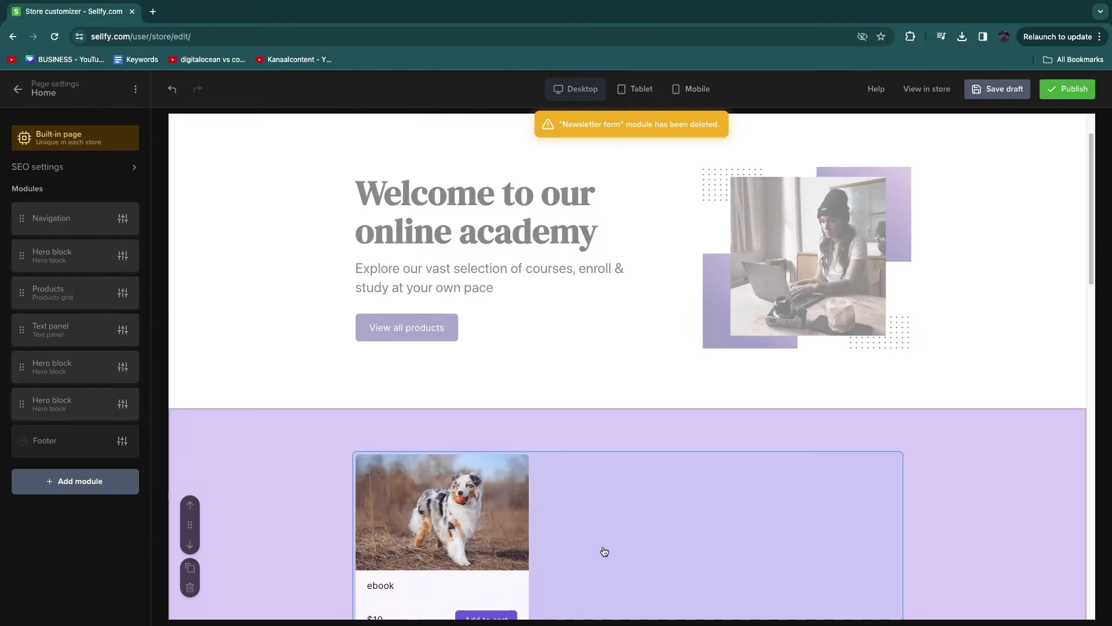
{"action": "scroll", "coordinate": [544, 338], "scroll_direction": "down", "scroll_amount": 15}
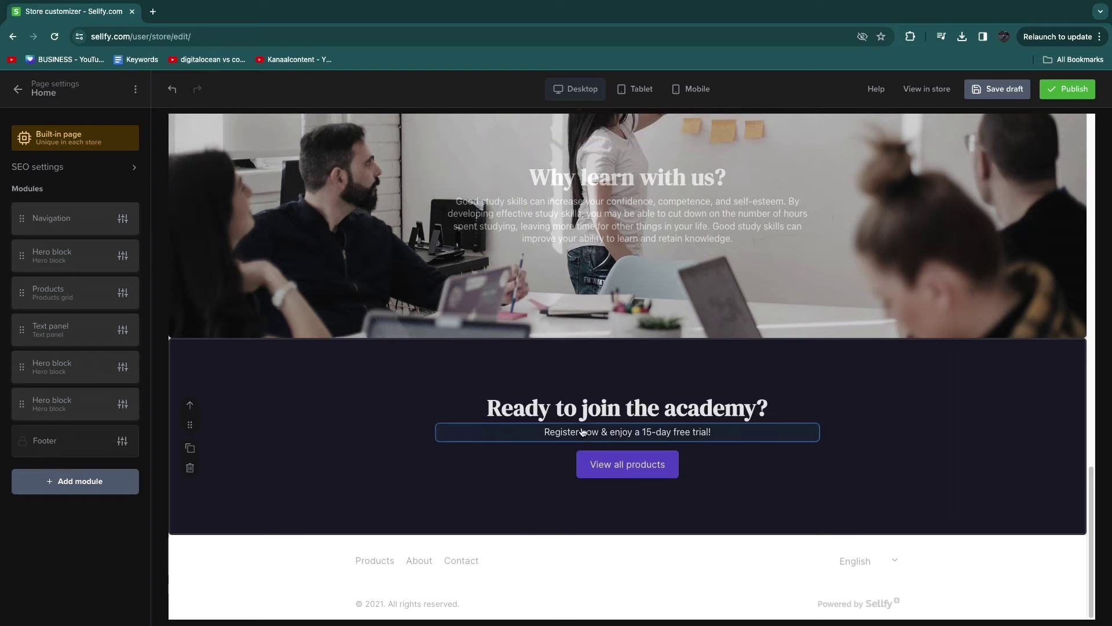
{"action": "left_click", "coordinate": [190, 468]}
{"action": "left_click", "coordinate": [643, 349]}
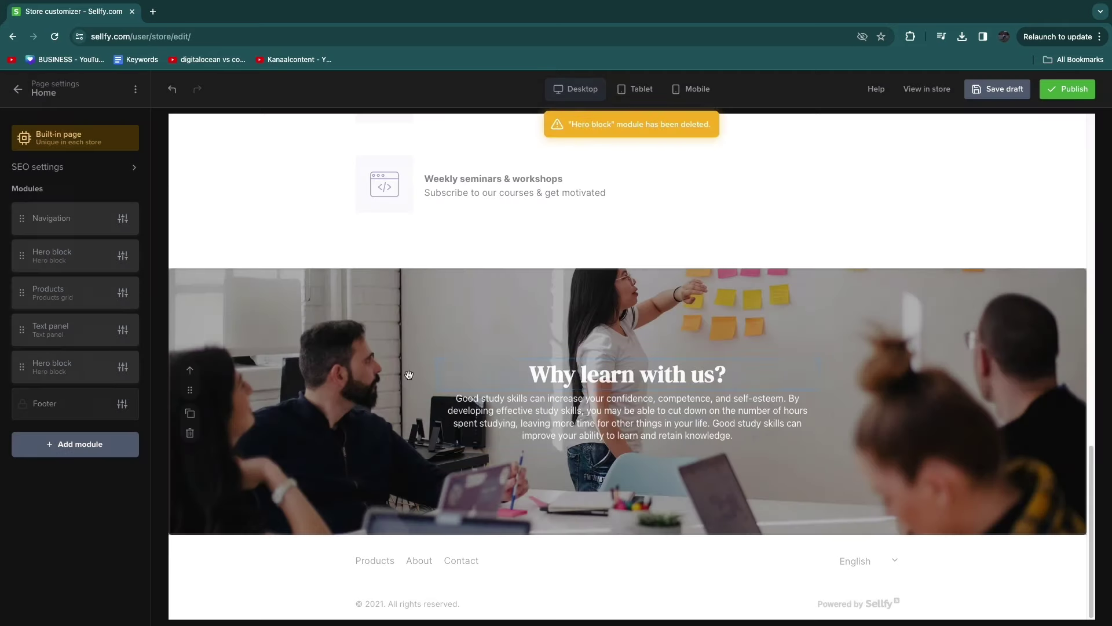
Publish the store changes
{"action": "scroll", "coordinate": [518, 422], "scroll_direction": "up", "scroll_amount": 4}
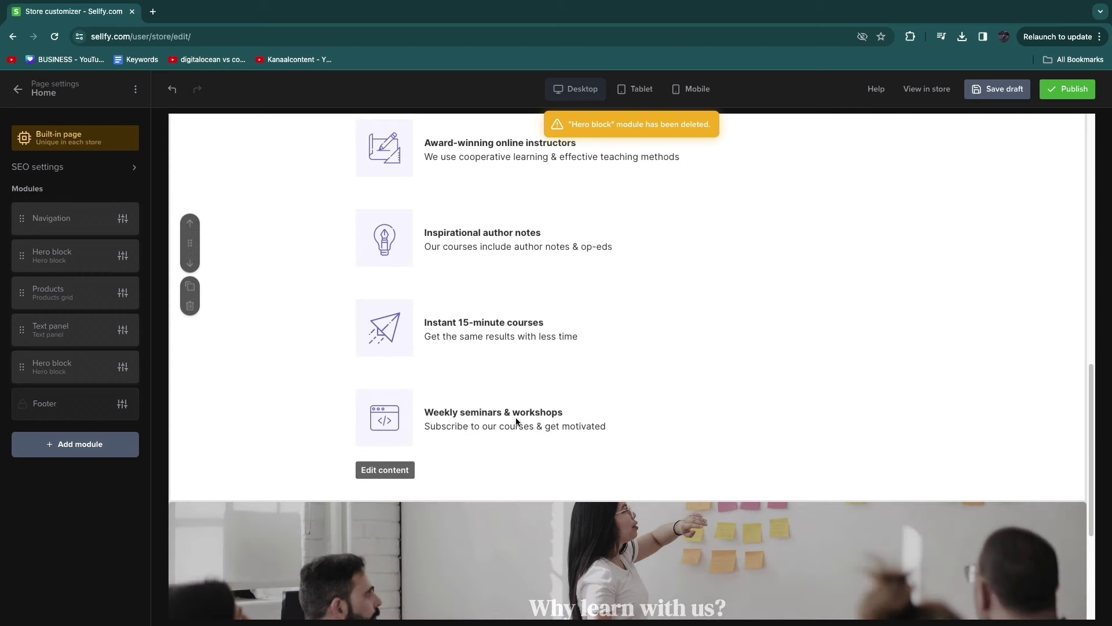
{"action": "scroll", "coordinate": [603, 371], "scroll_direction": "up", "scroll_amount": 3}
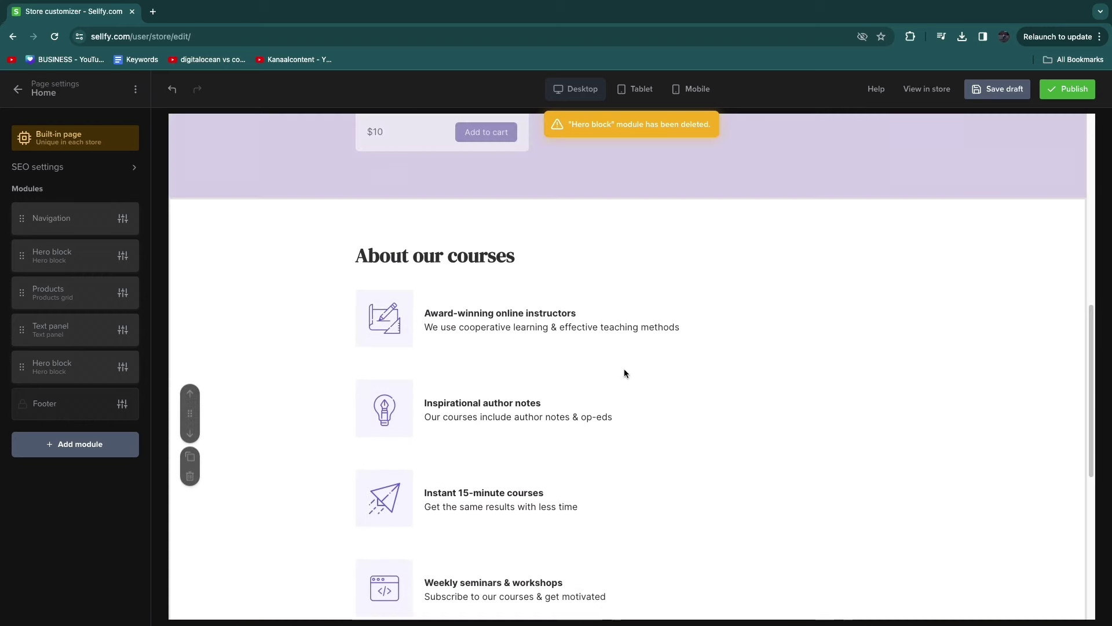
{"action": "scroll", "coordinate": [766, 226], "scroll_direction": "up", "scroll_amount": 8}
{"action": "scroll", "coordinate": [766, 225], "scroll_direction": "up", "scroll_amount": 2}
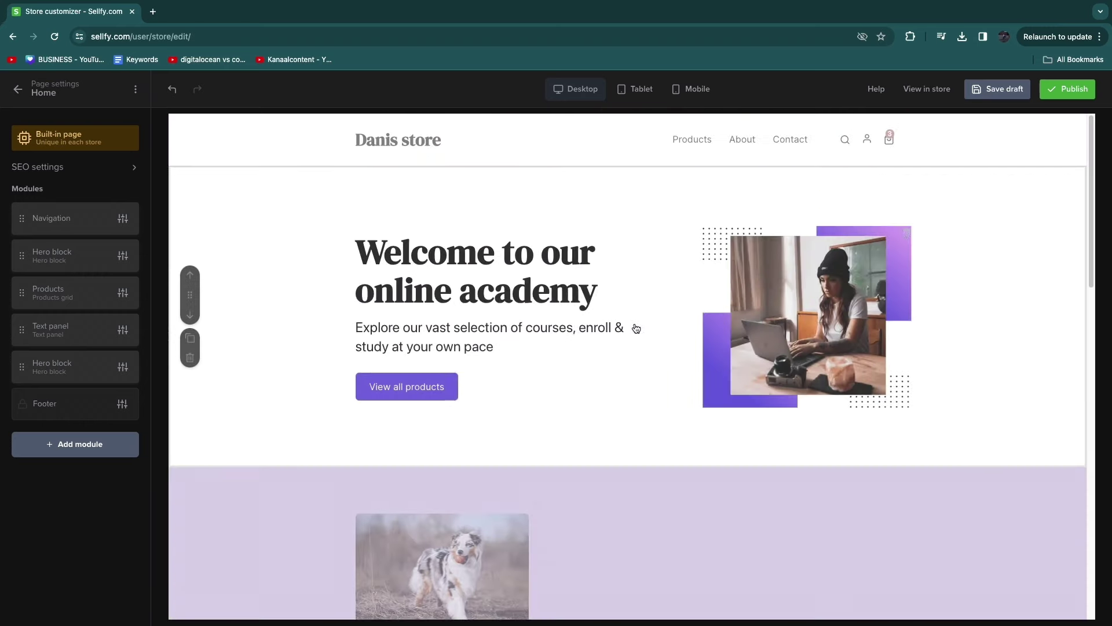
{"action": "left_click", "coordinate": [1068, 89]}
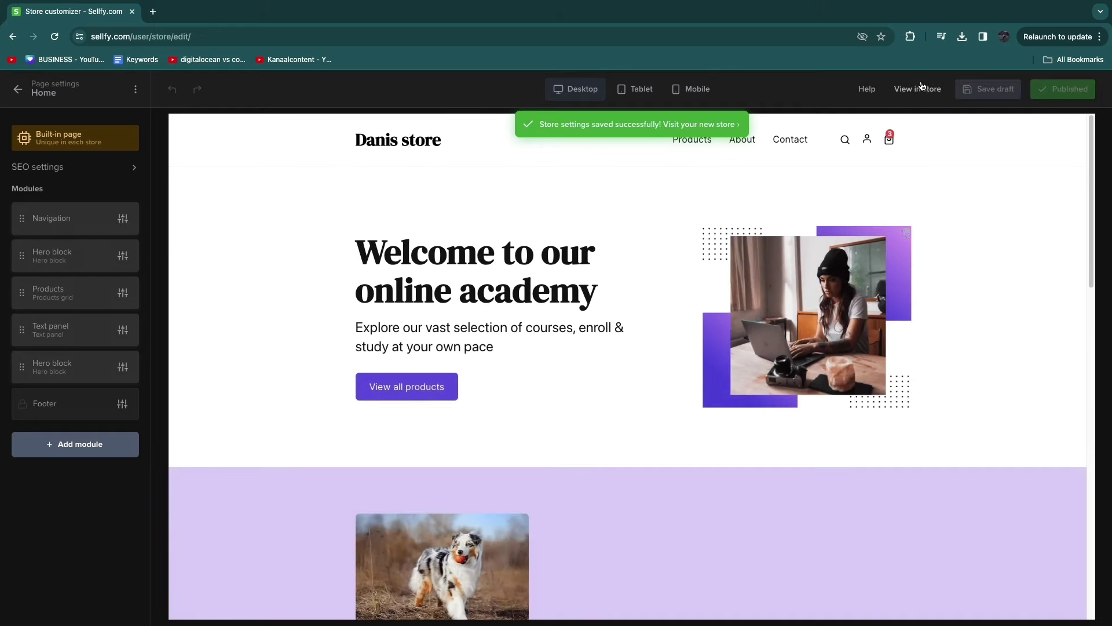
In the live store, add the ebook to the cart and go to checkout
{"action": "left_click", "coordinate": [921, 89]}
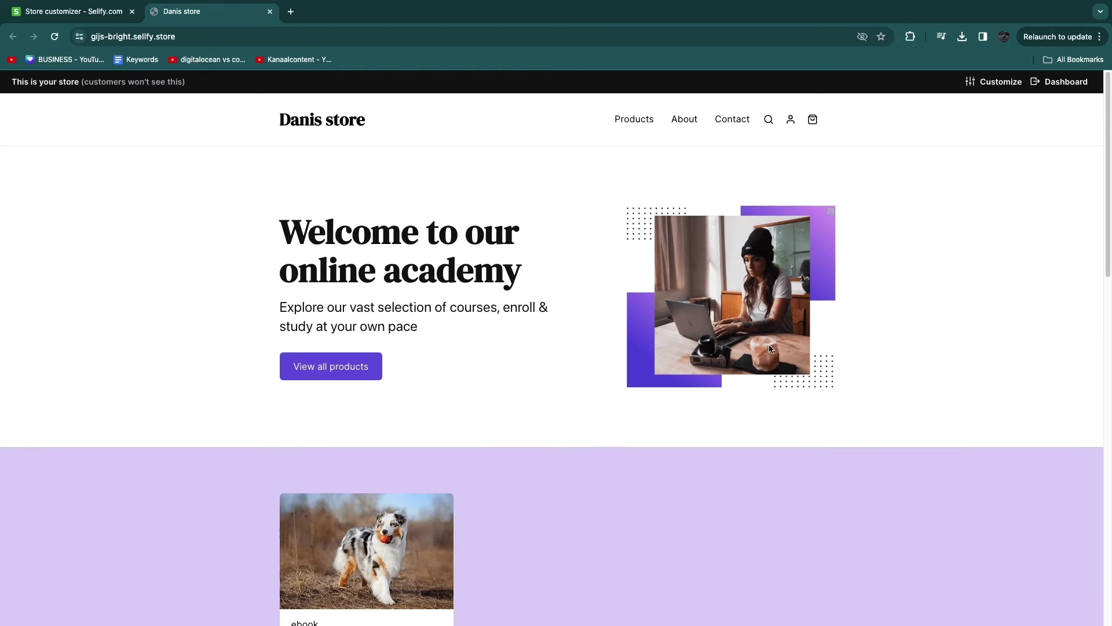
{"action": "scroll", "coordinate": [771, 348], "scroll_direction": "down", "scroll_amount": 4}
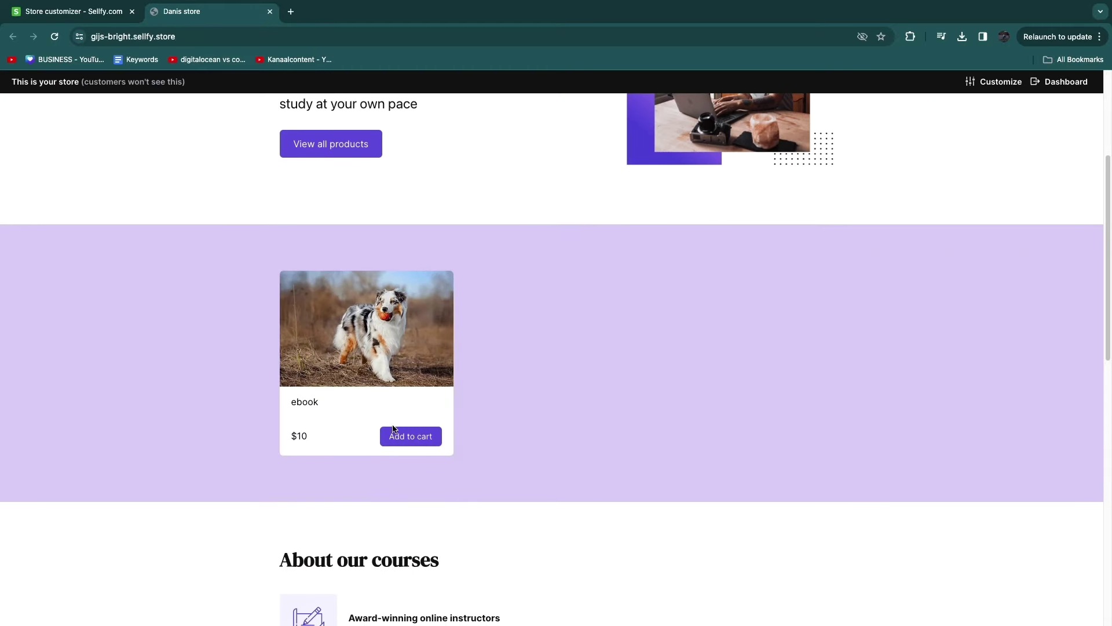
{"action": "left_click", "coordinate": [362, 348]}
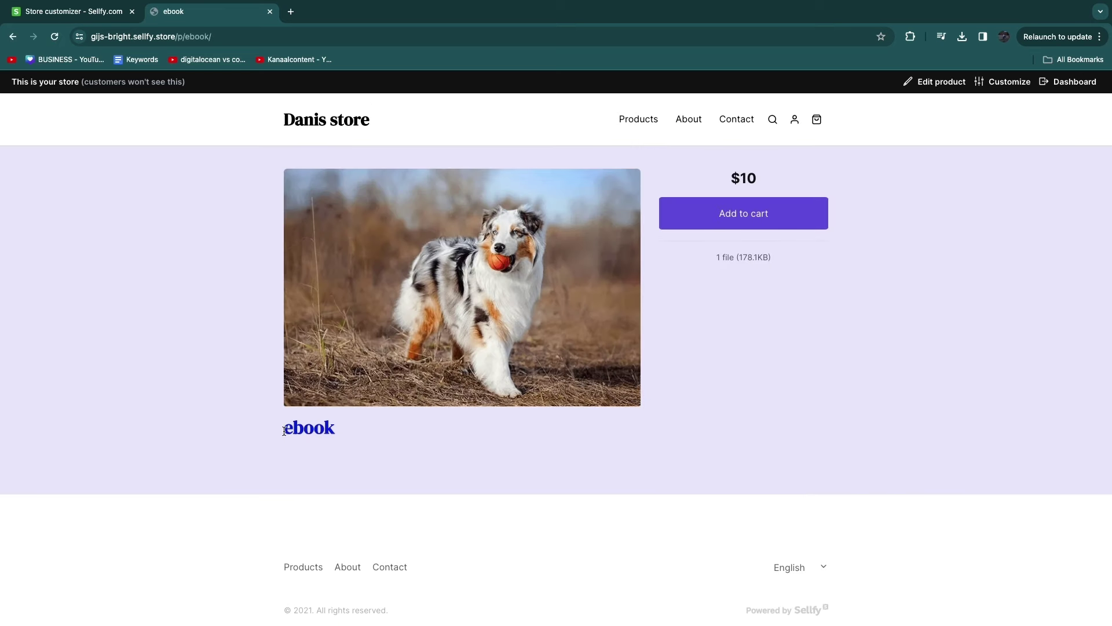
{"action": "double_click", "coordinate": [327, 430]}
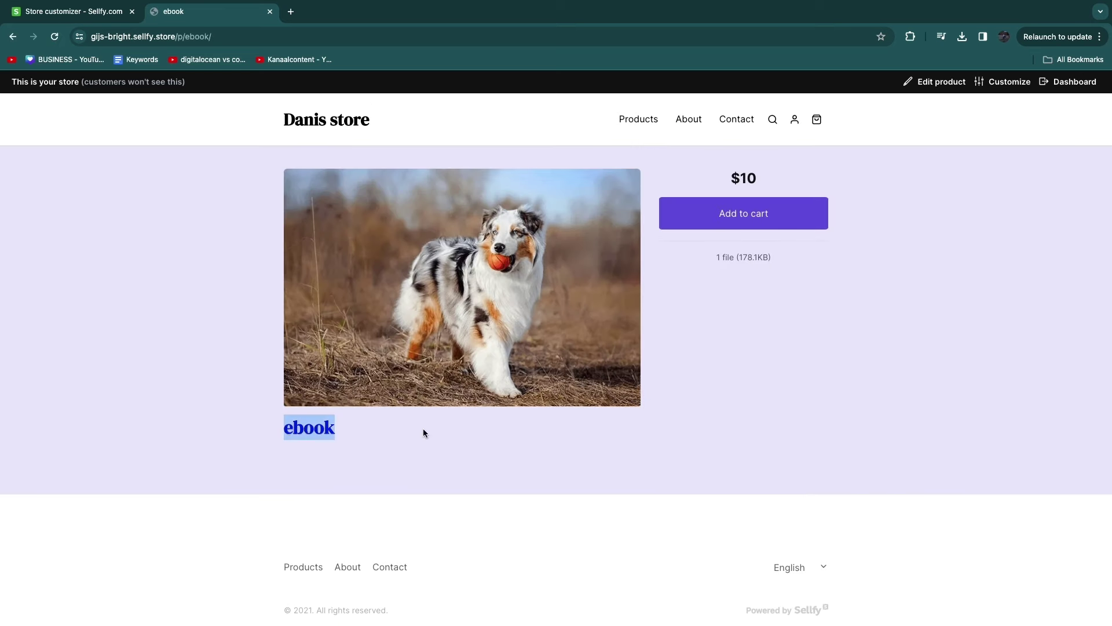
{"action": "left_click", "coordinate": [346, 466]}
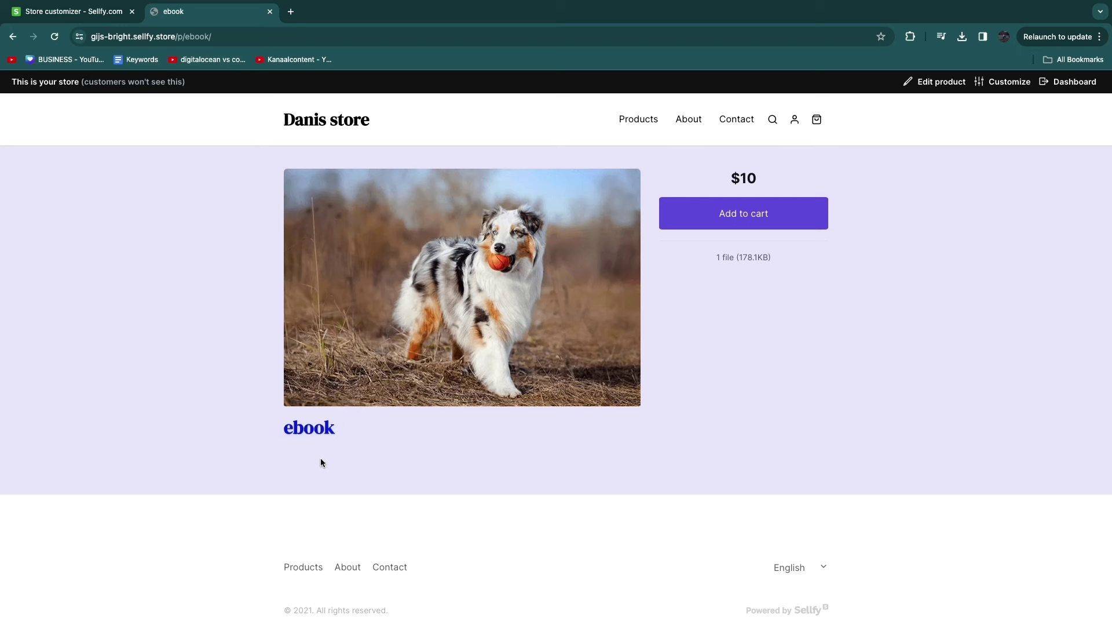
{"action": "left_click", "coordinate": [751, 217]}
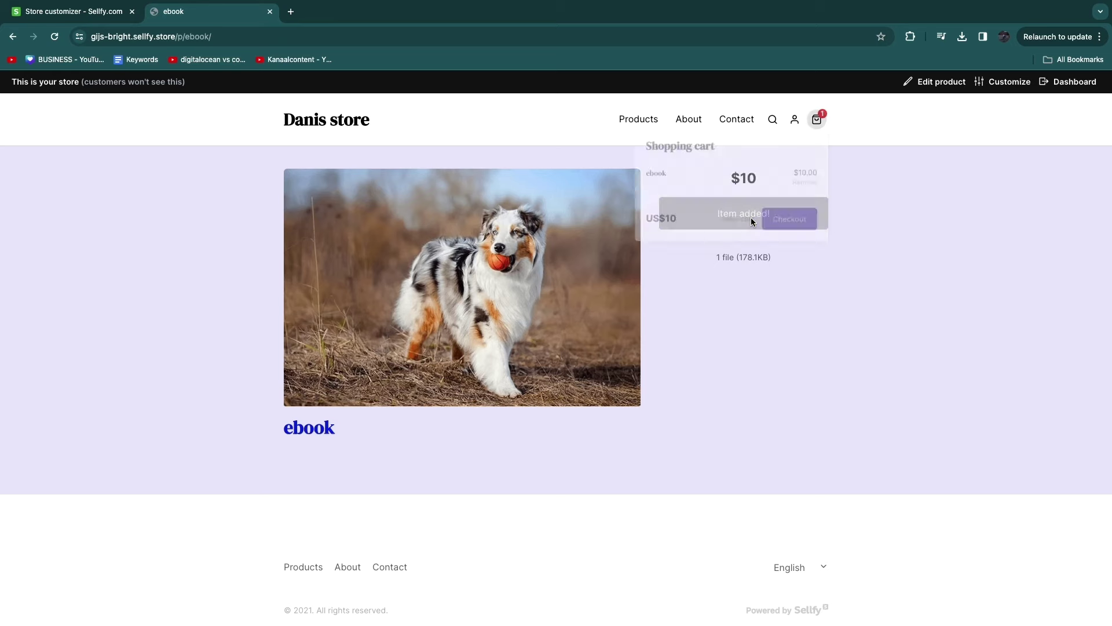
{"action": "left_click", "coordinate": [782, 243]}
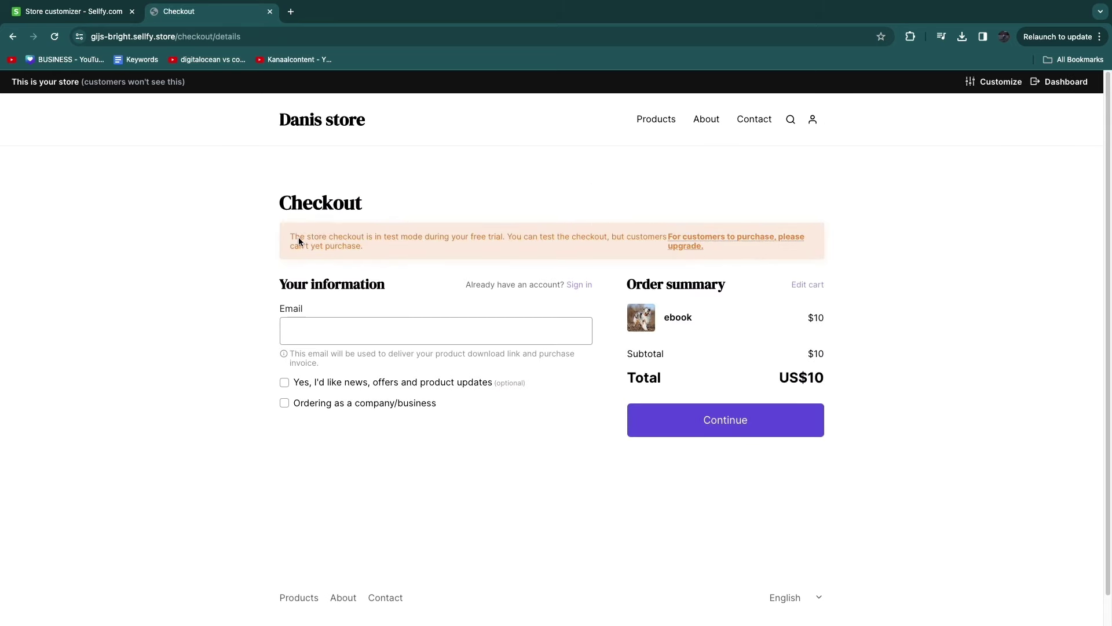
Leave the customizer and review the Stripe and PayPal payment settings from the dashboard
{"action": "key", "text": "ctrl+shift+Tab"}
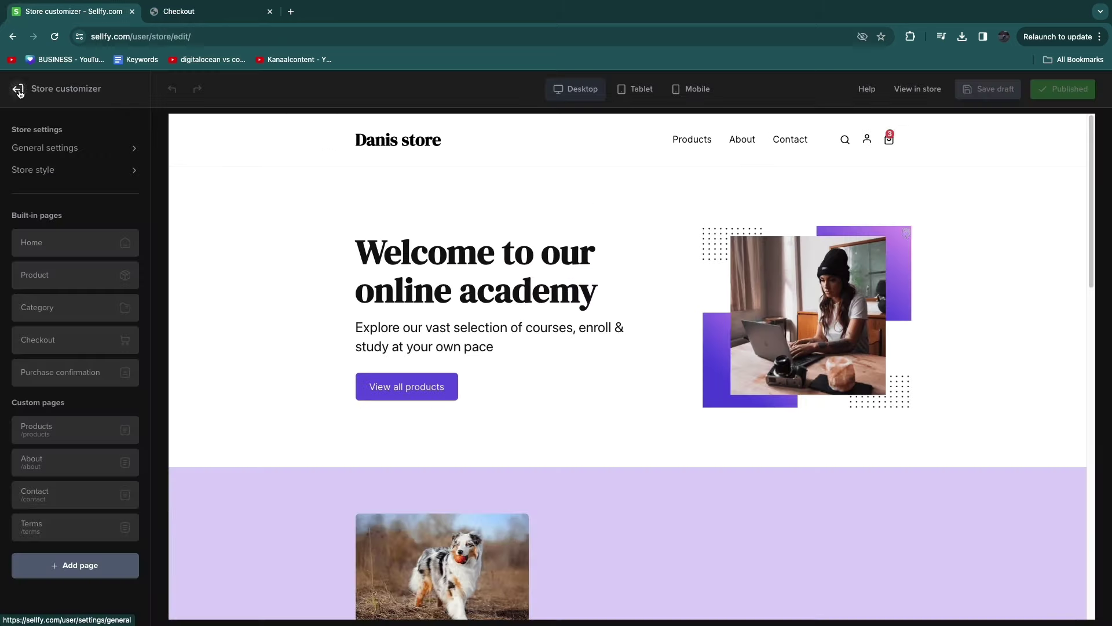
{"action": "left_click", "coordinate": [21, 93]}
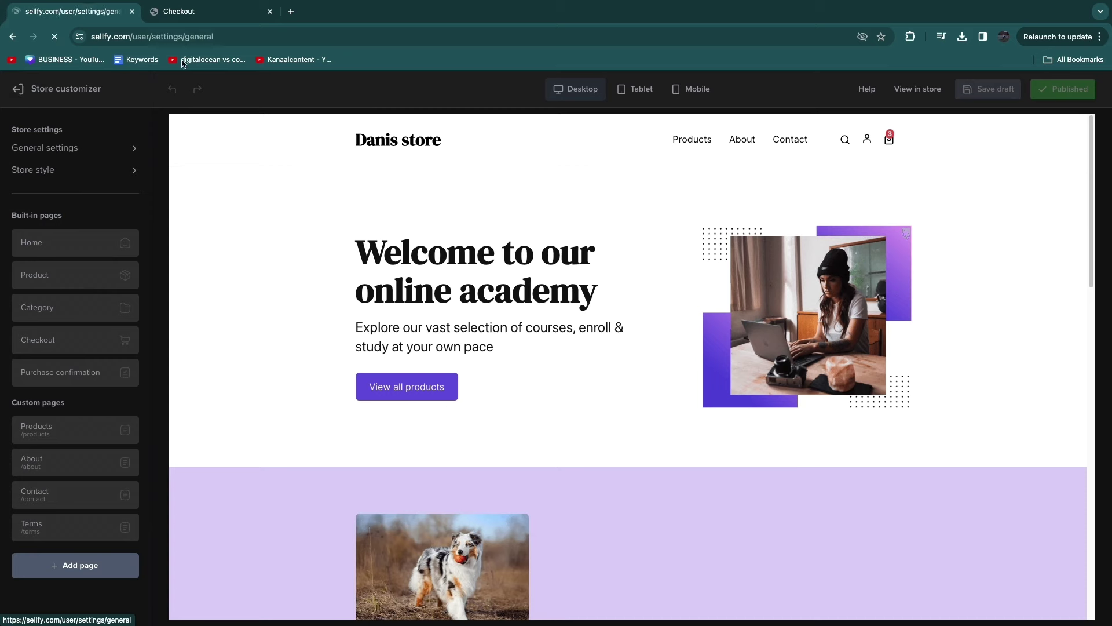
{"action": "left_click", "coordinate": [47, 128]}
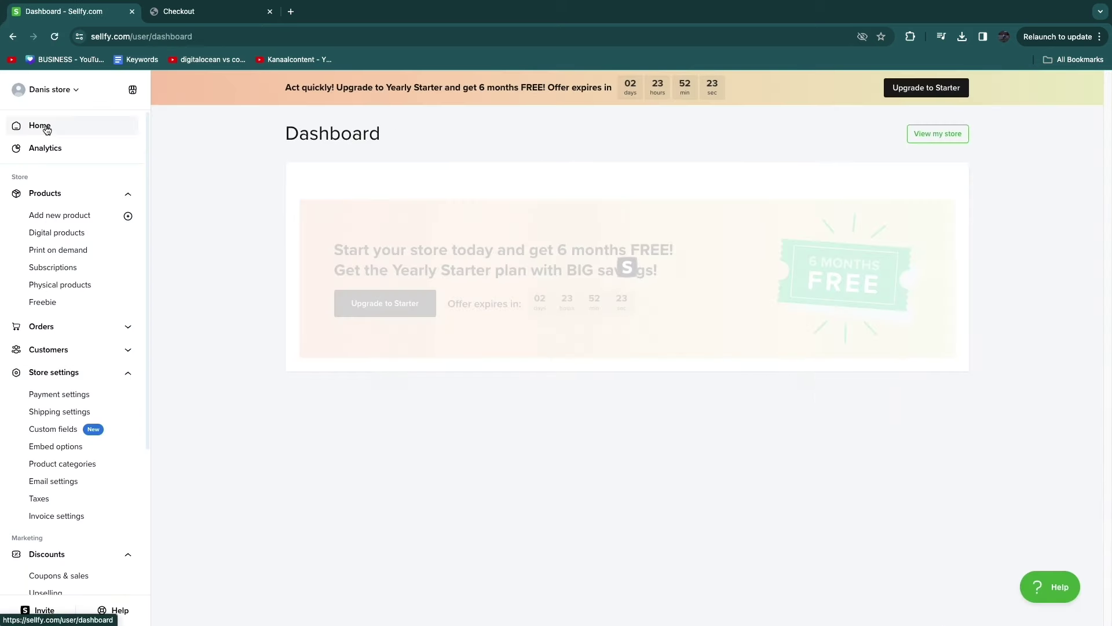
{"action": "left_click", "coordinate": [524, 400]}
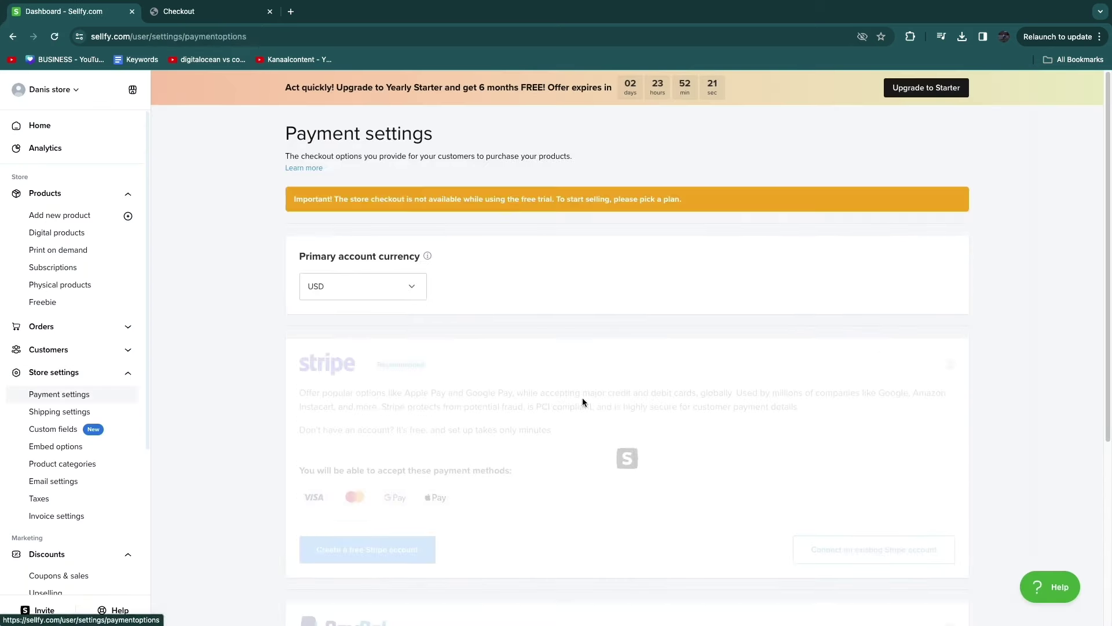
{"action": "scroll", "coordinate": [465, 407], "scroll_direction": "down", "scroll_amount": 4}
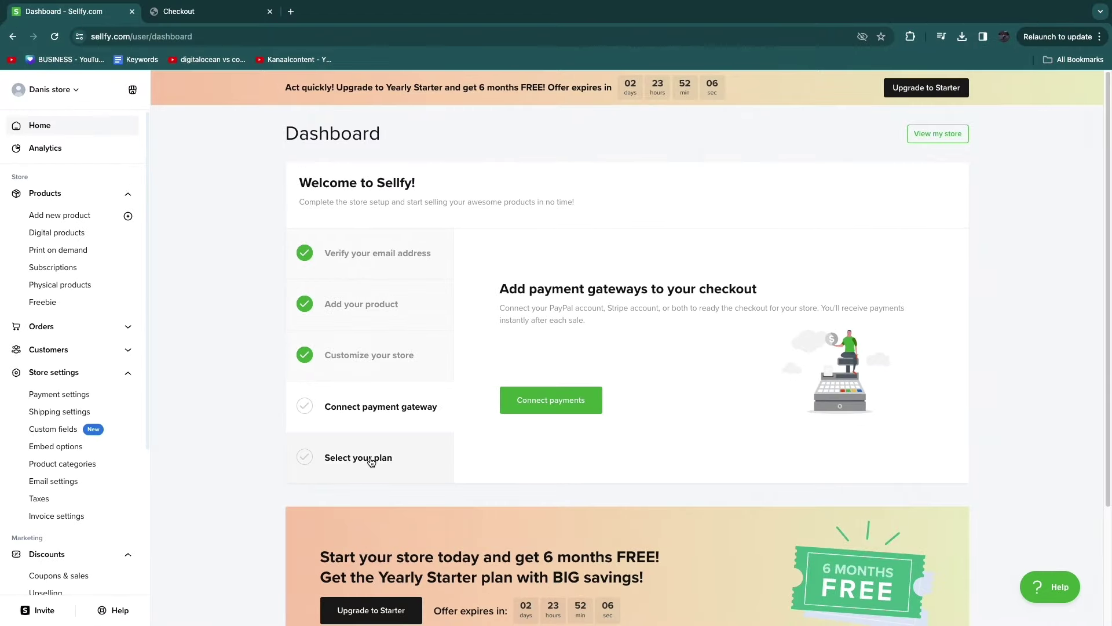
Review the two-year plan prices ($19, $49, $99/mo), then return to the dashboard home
{"action": "left_click", "coordinate": [371, 459]}
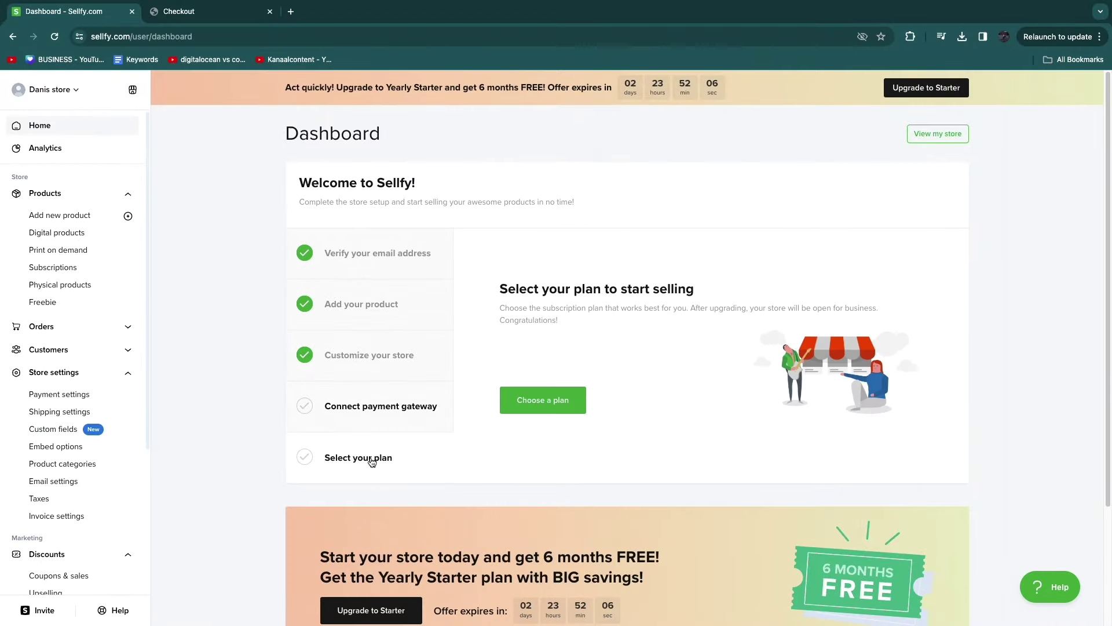
{"action": "left_click", "coordinate": [571, 398]}
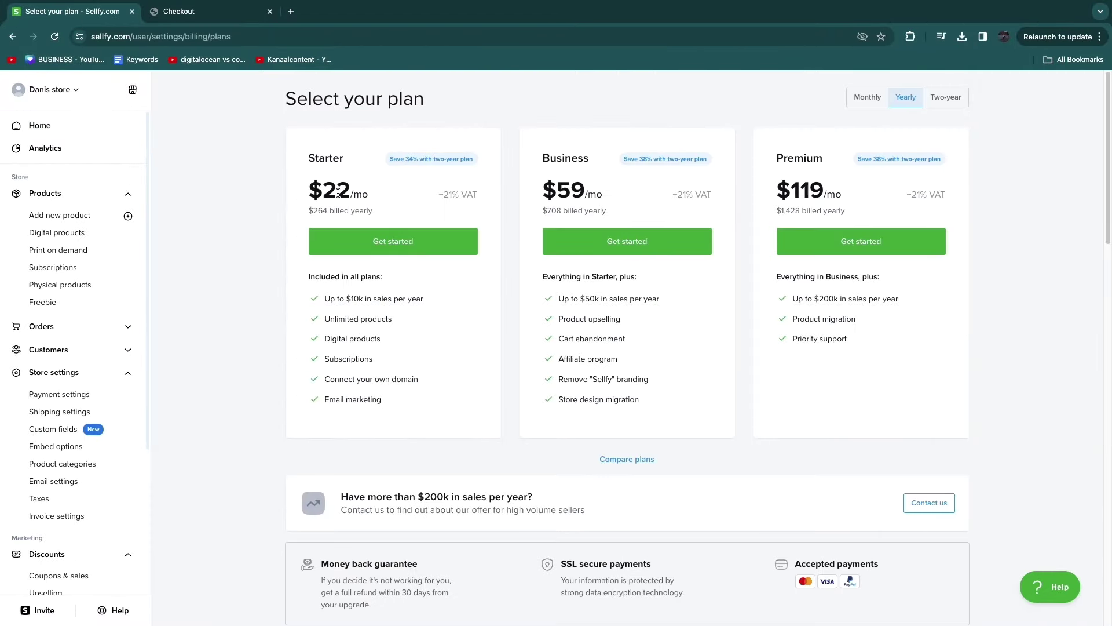
{"action": "left_click", "coordinate": [946, 98]}
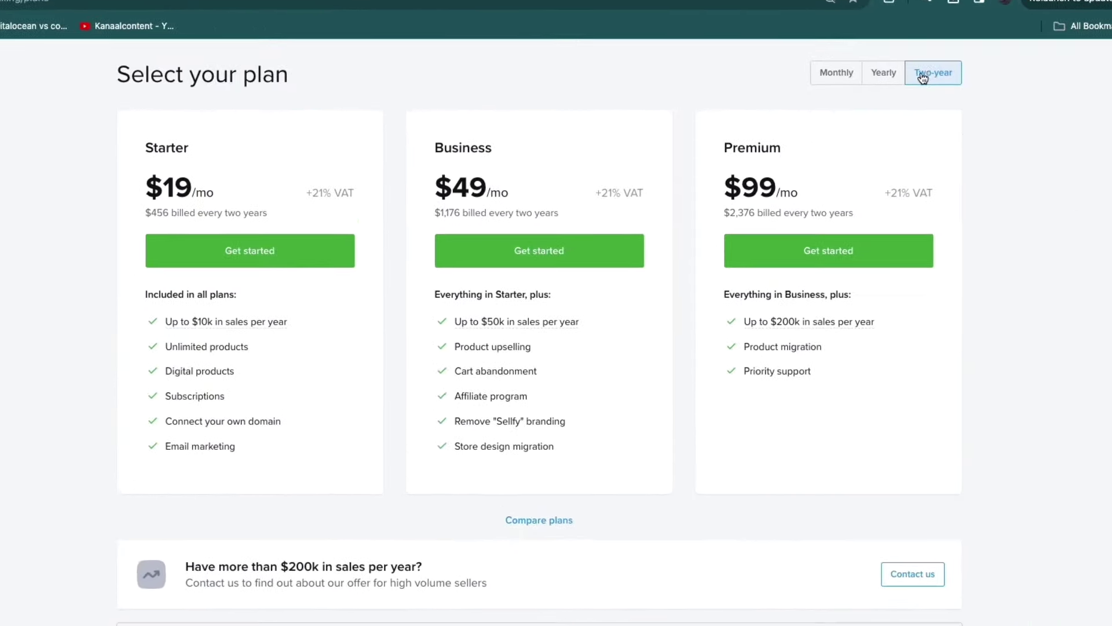
{"action": "left_click_drag", "start_coordinate": [172, 184], "coordinate": [302, 193]}
{"action": "left_click", "coordinate": [61, 190]}
{"action": "left_click", "coordinate": [34, 131]}
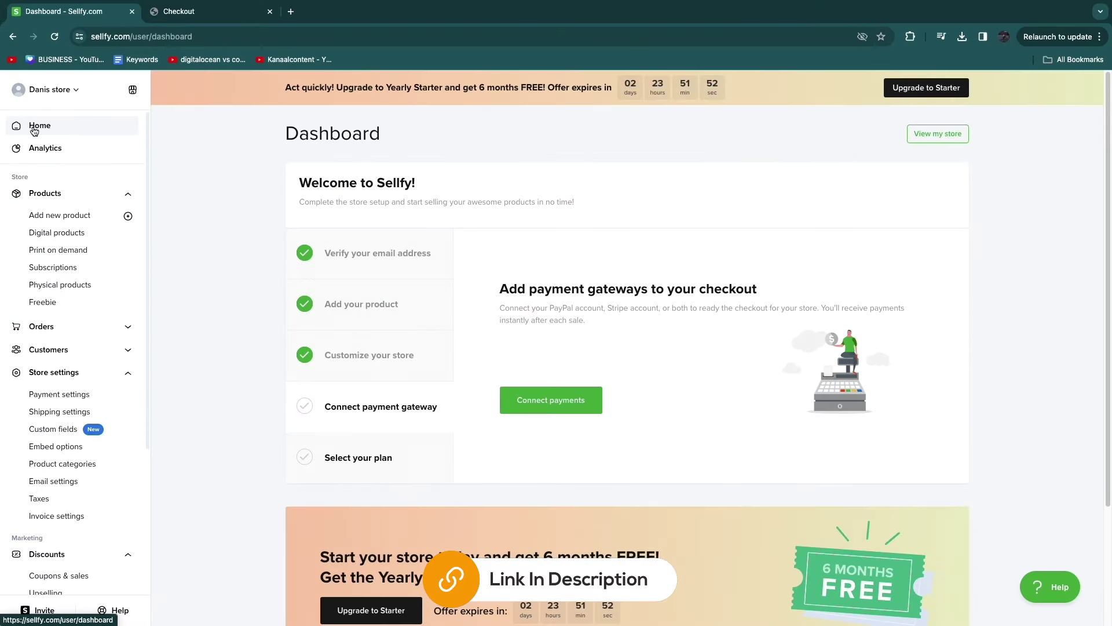